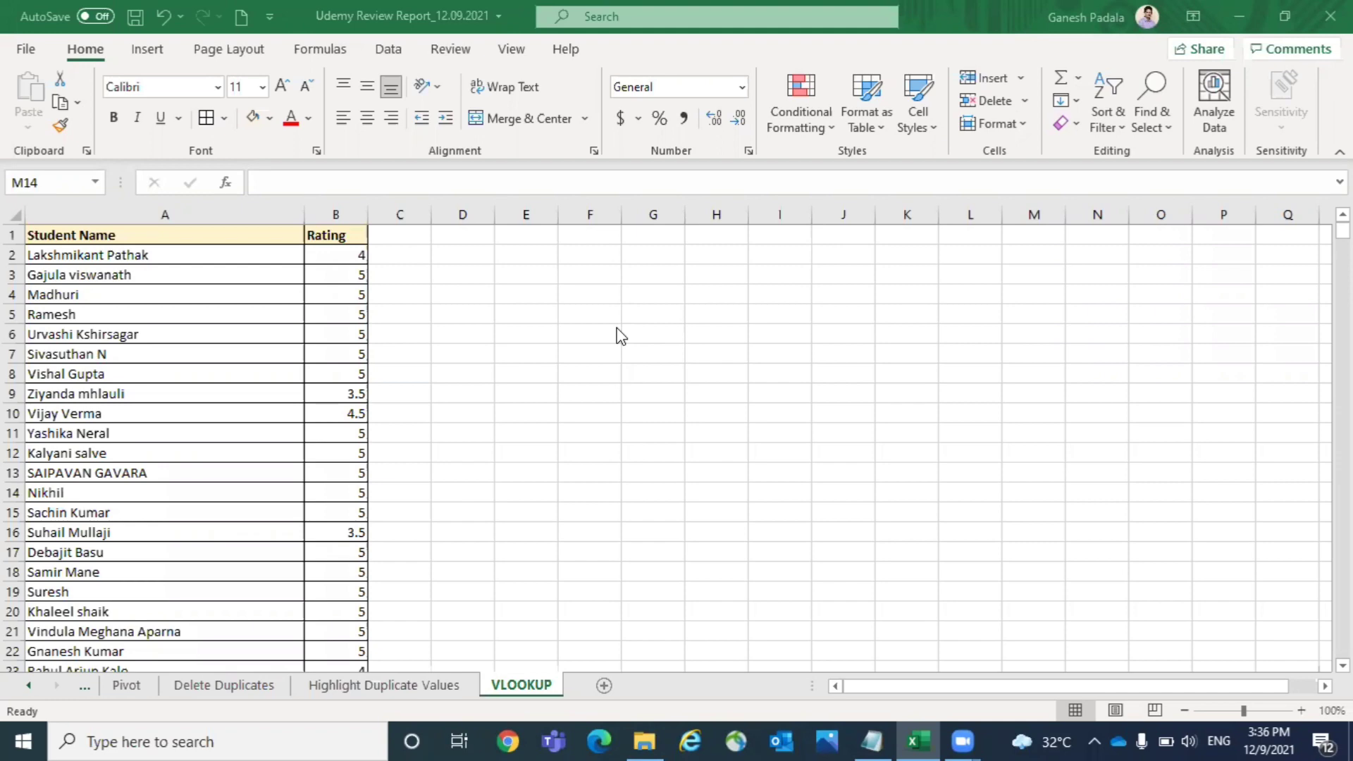
click(69, 242)
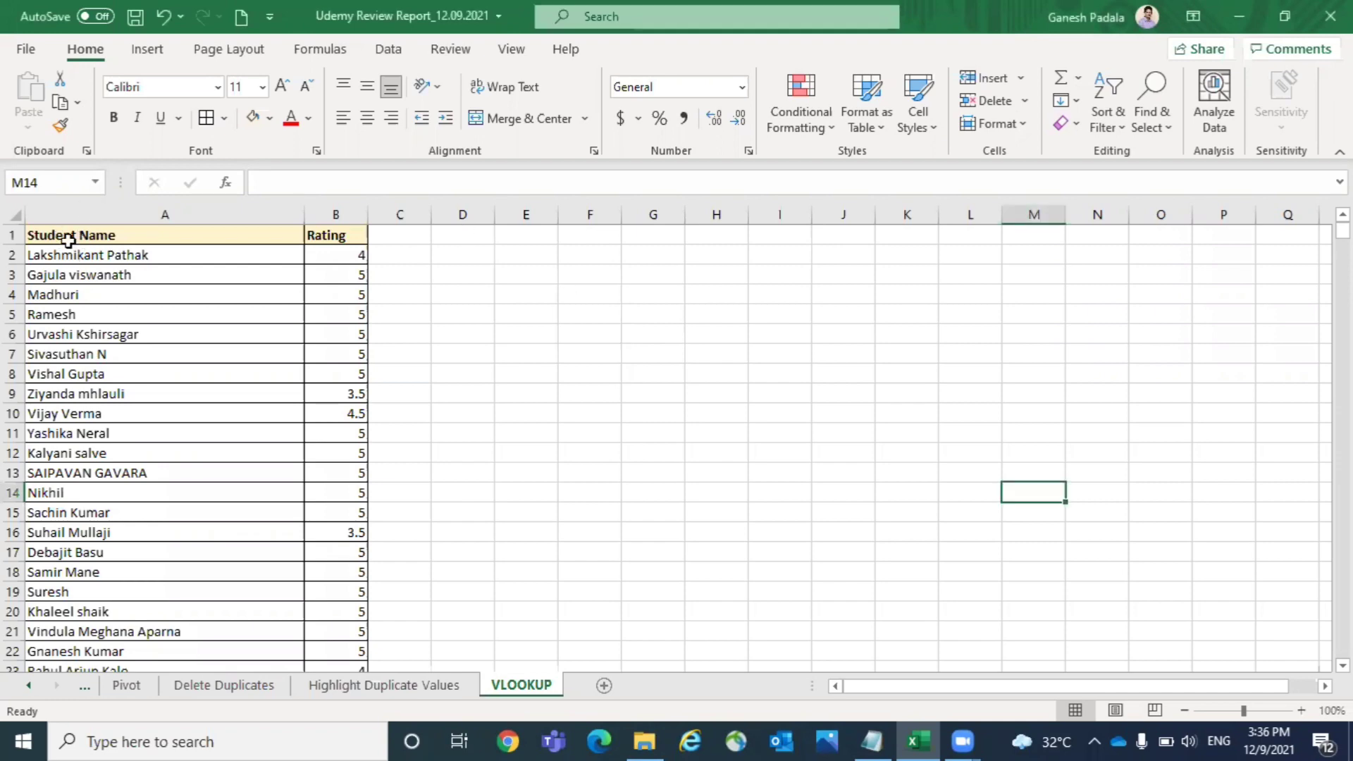
drag(78, 233, 141, 211)
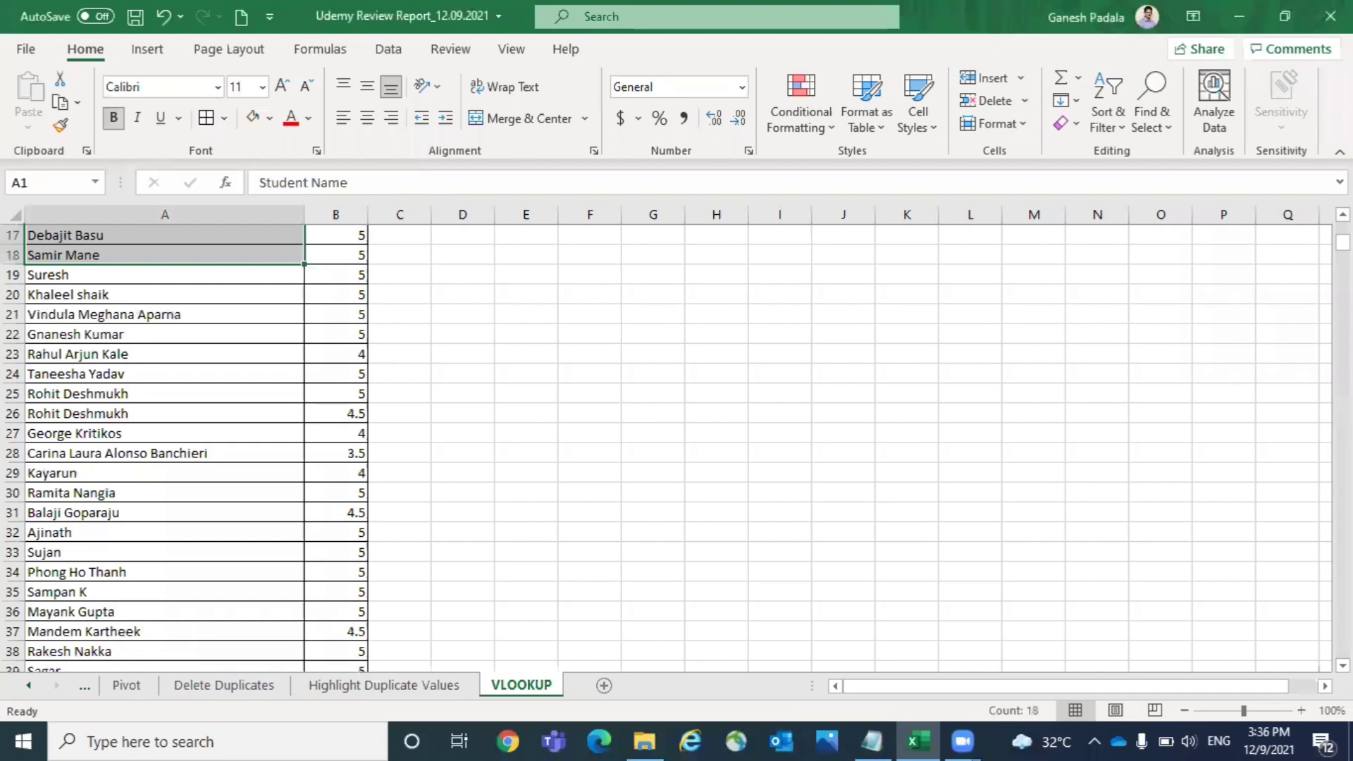
drag(1343, 241, 1342, 229)
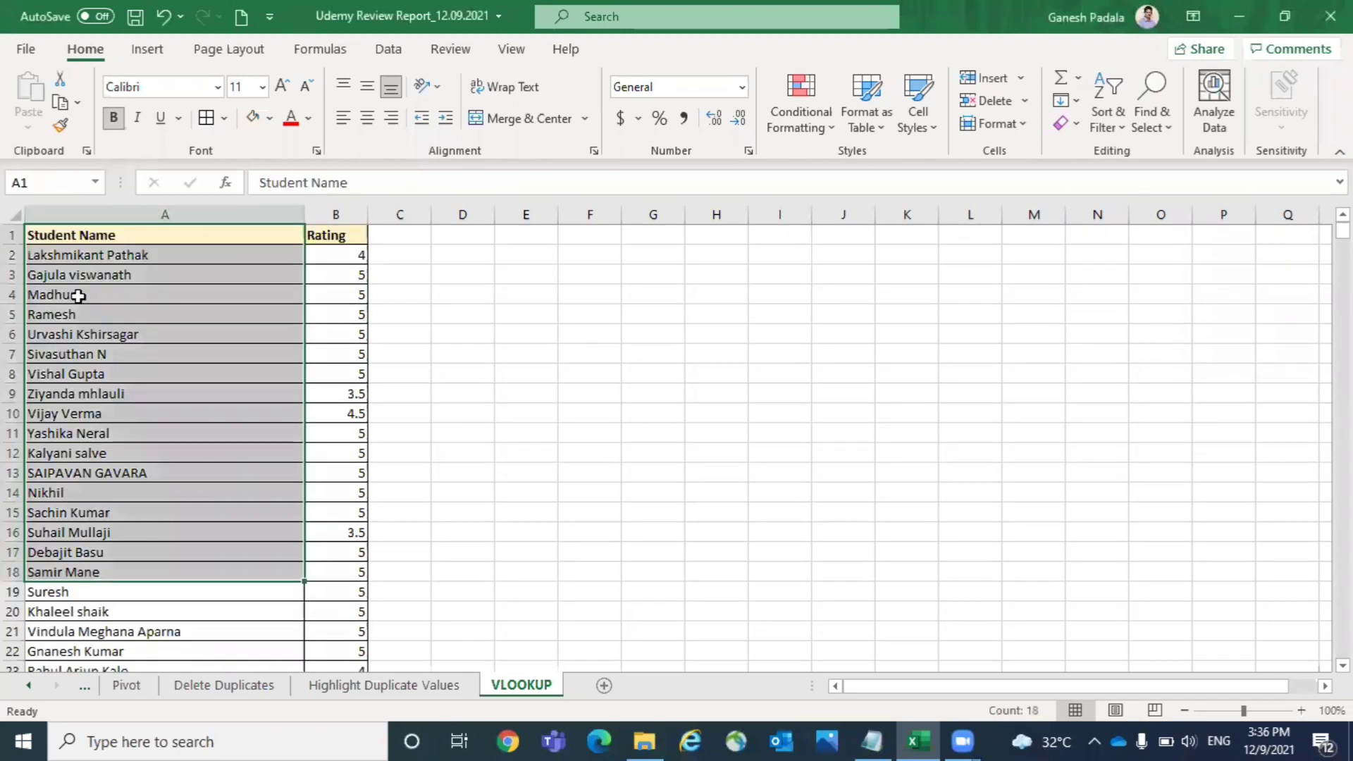
click(99, 256)
click(361, 263)
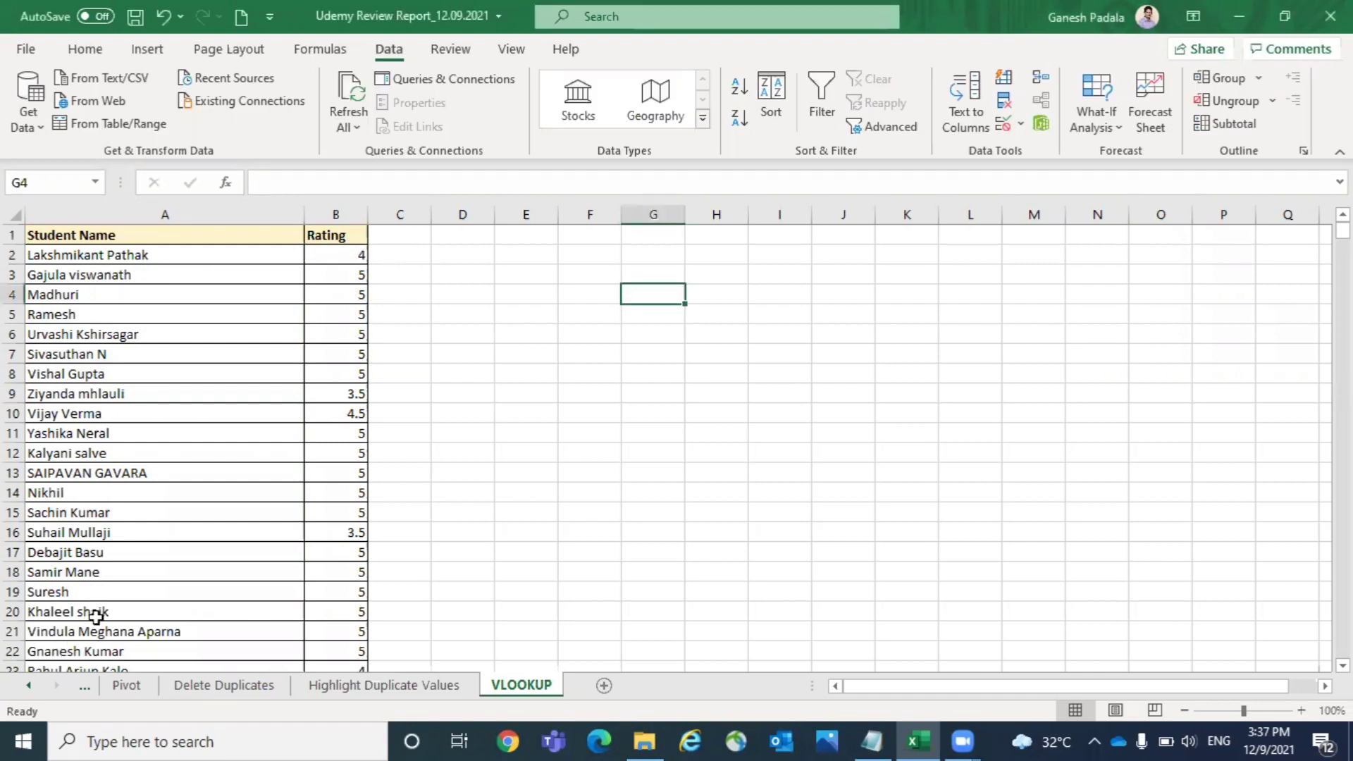
- Copy the student names in cells A20 and A9 into cells H2 and H3
click(96, 614)
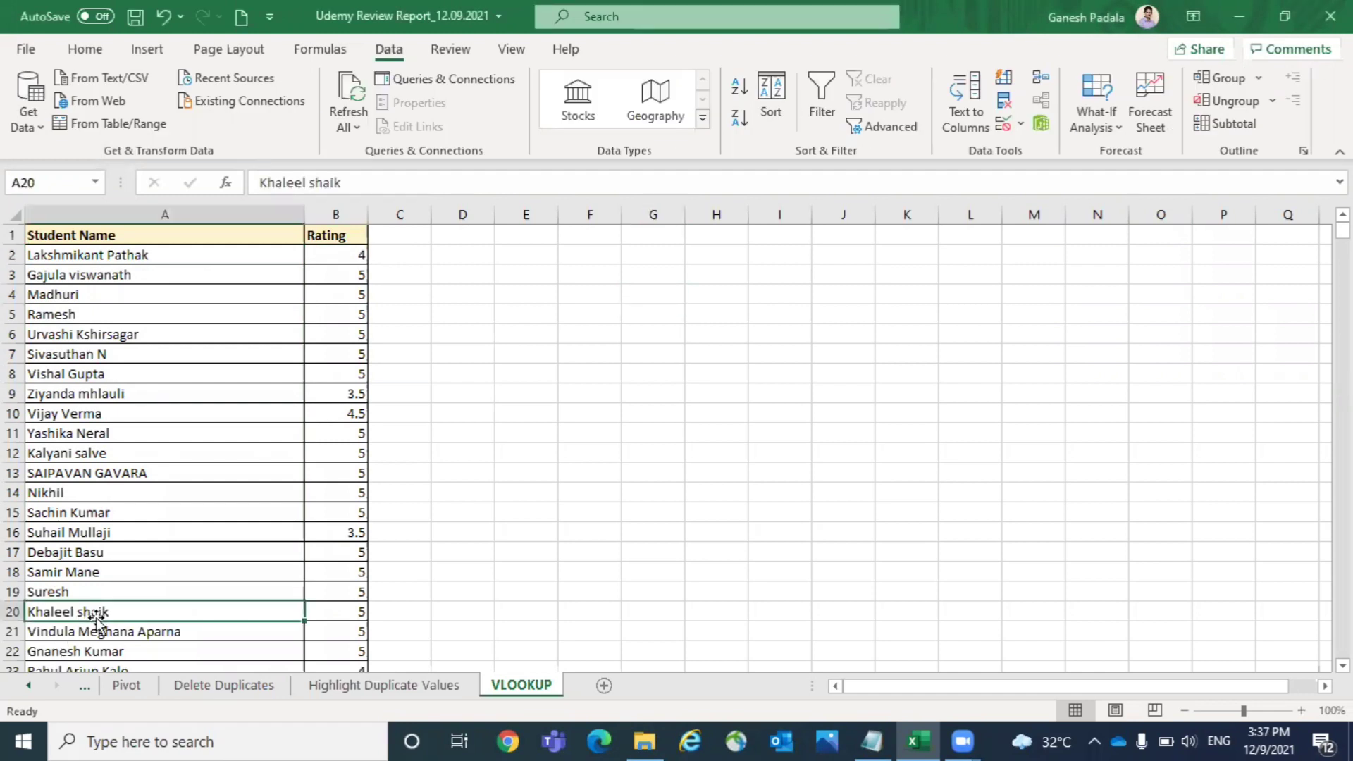
key(ctrl+c)
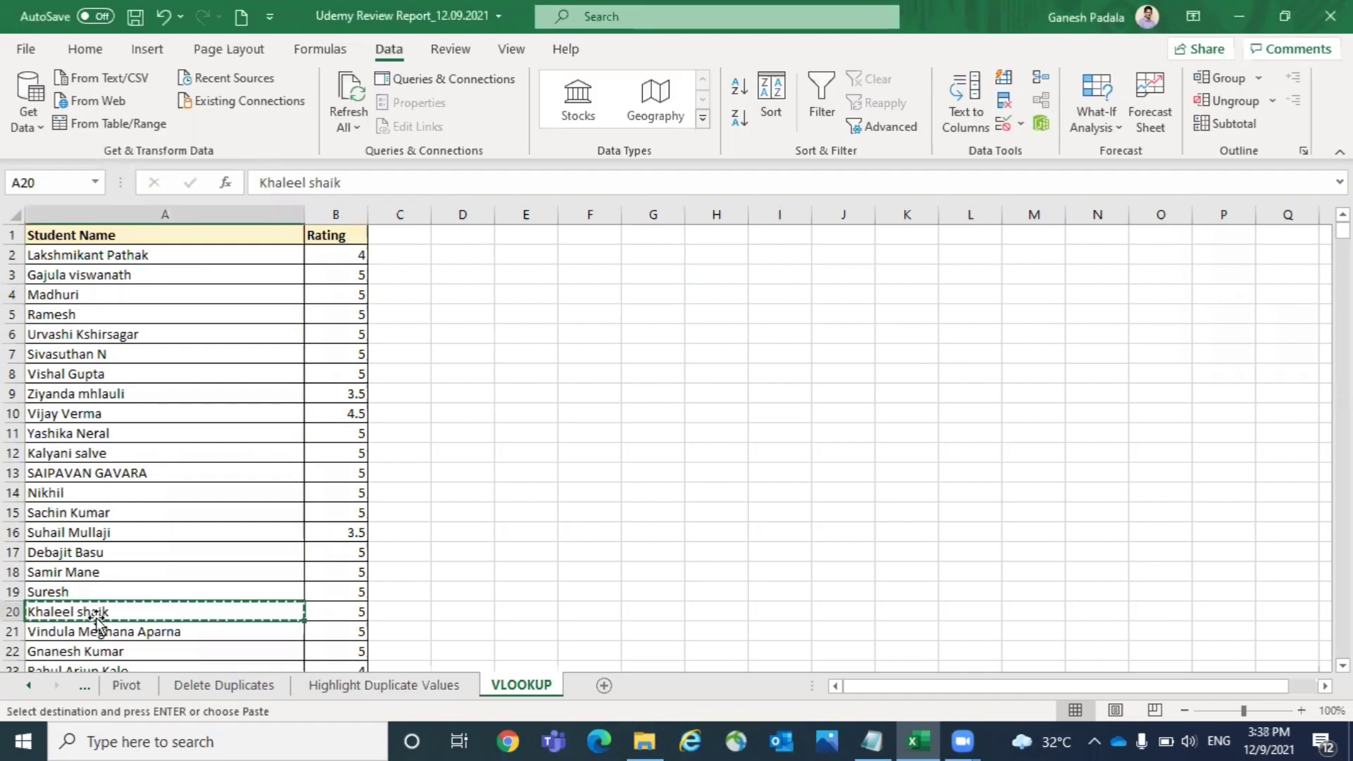
click(730, 250)
key(ctrl+v)
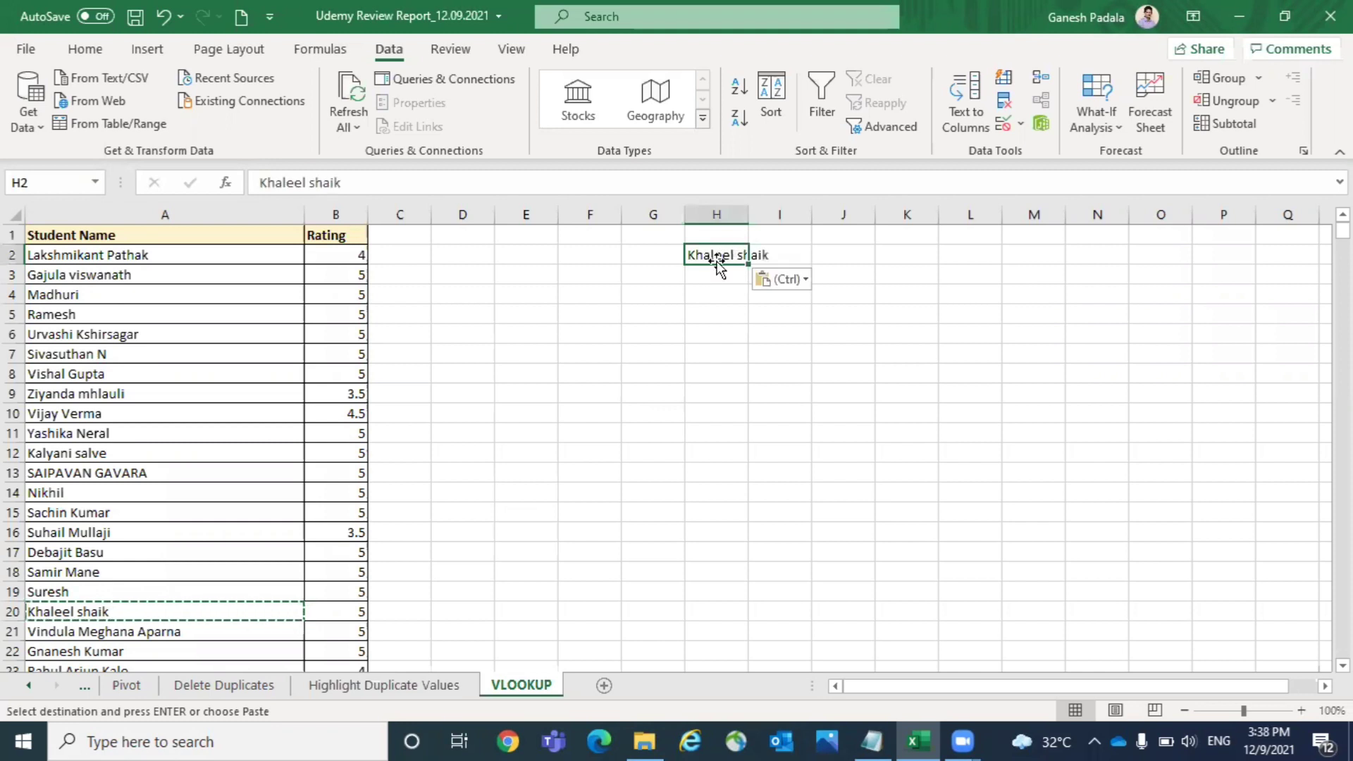
click(114, 393)
key(ctrl+c)
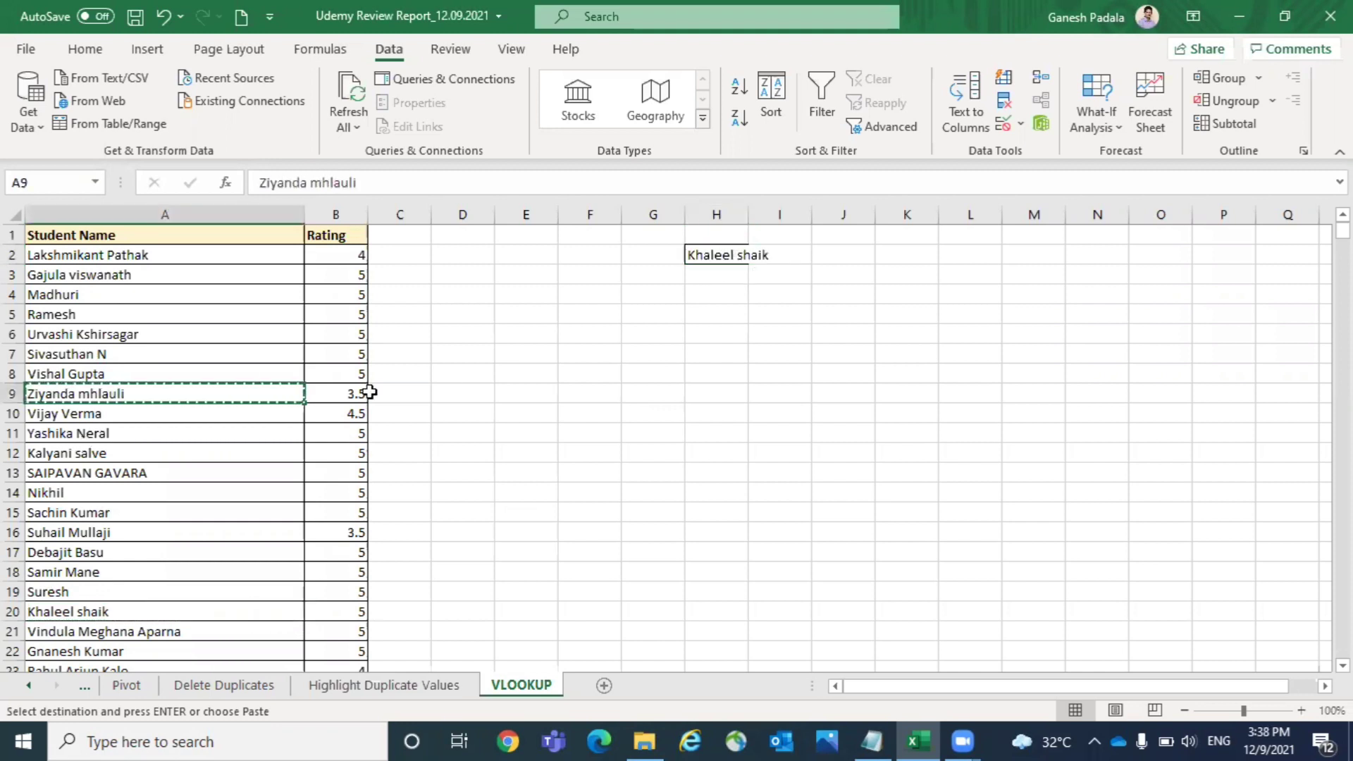
click(719, 268)
click(705, 275)
key(ctrl+v)
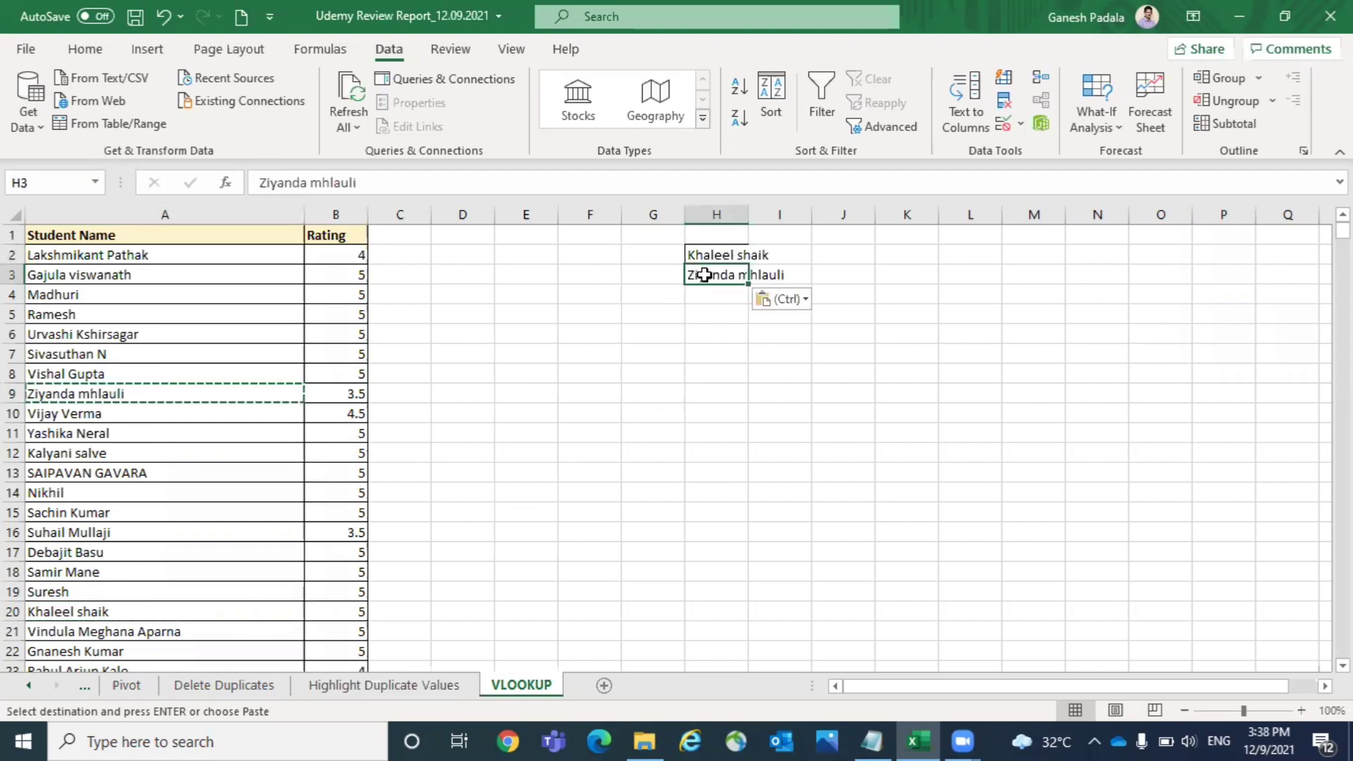
- Copy the student names in cells A17 and A22 into cells H4 and H5
click(114, 549)
key(ctrl+c)
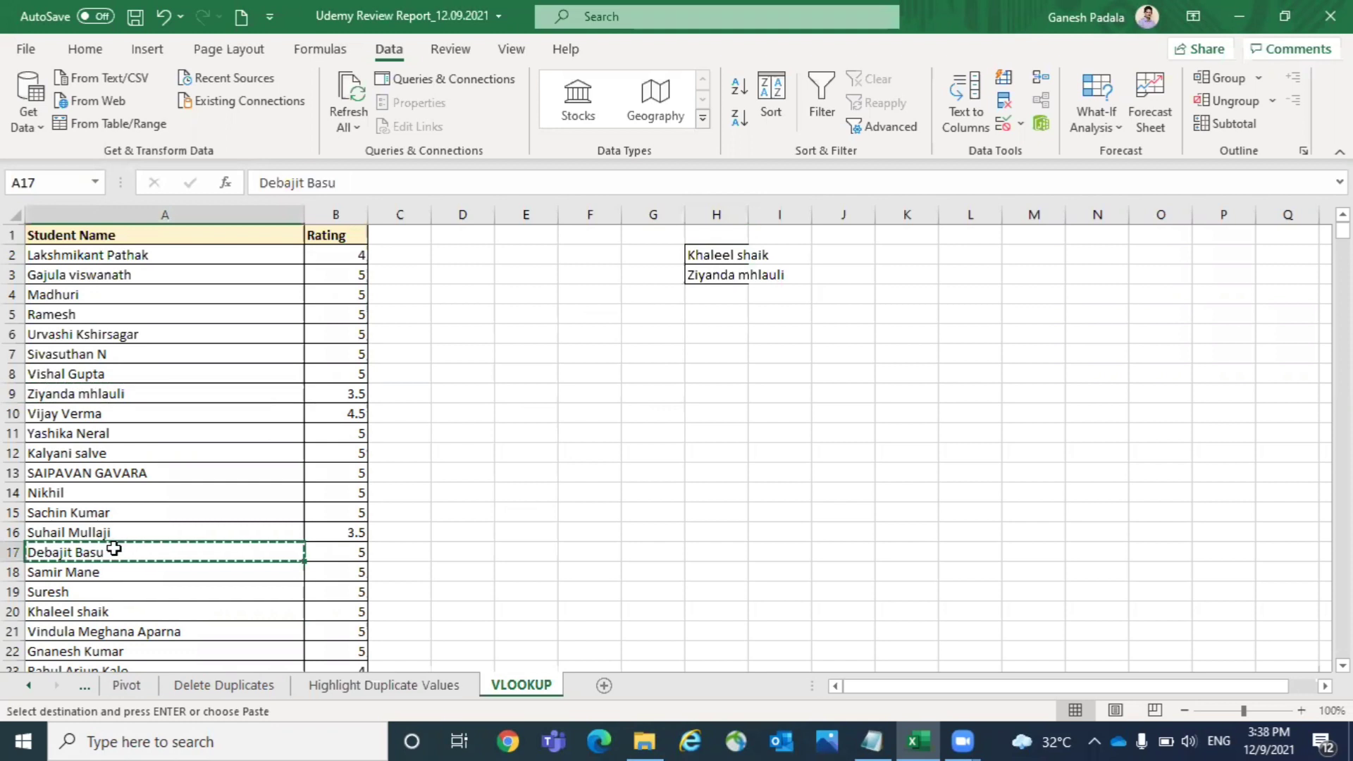
click(718, 289)
key(ctrl+v)
click(80, 651)
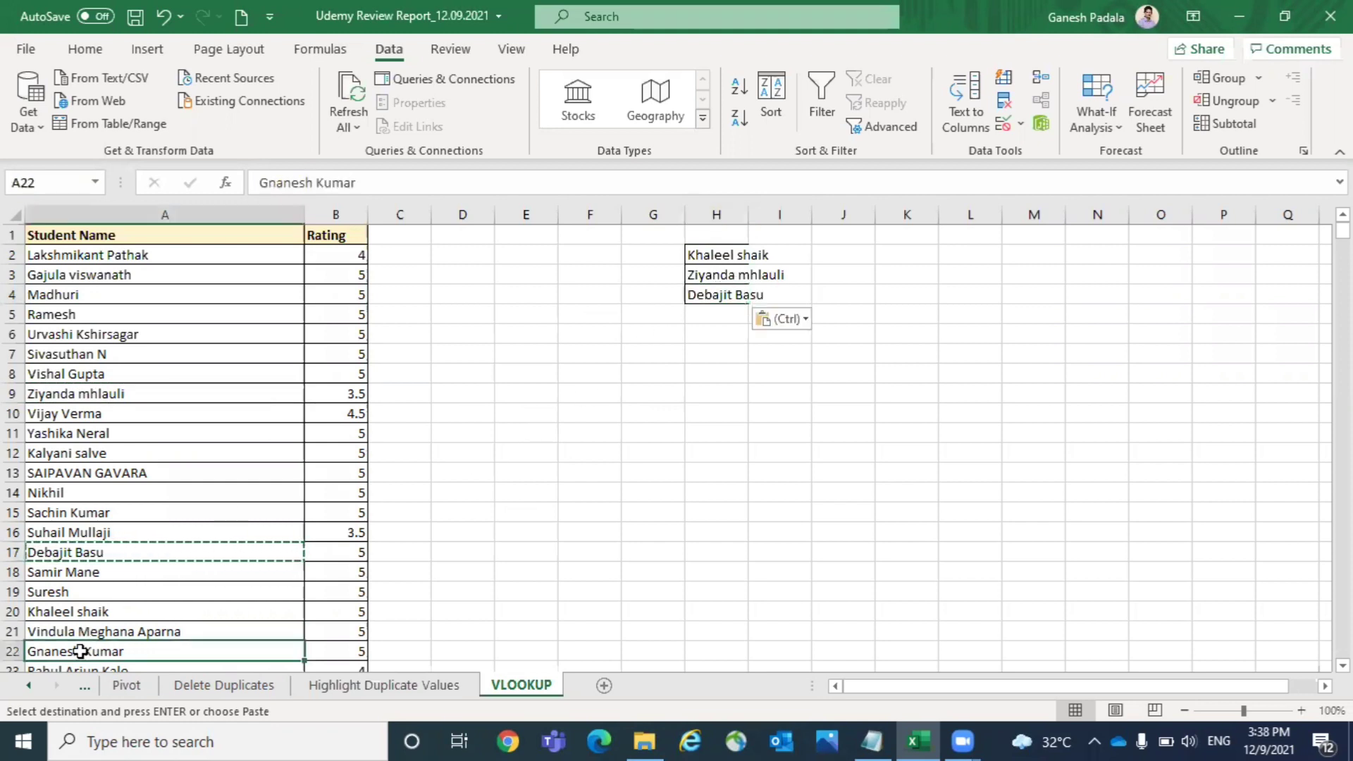
key(ctrl+c)
click(709, 301)
click(707, 314)
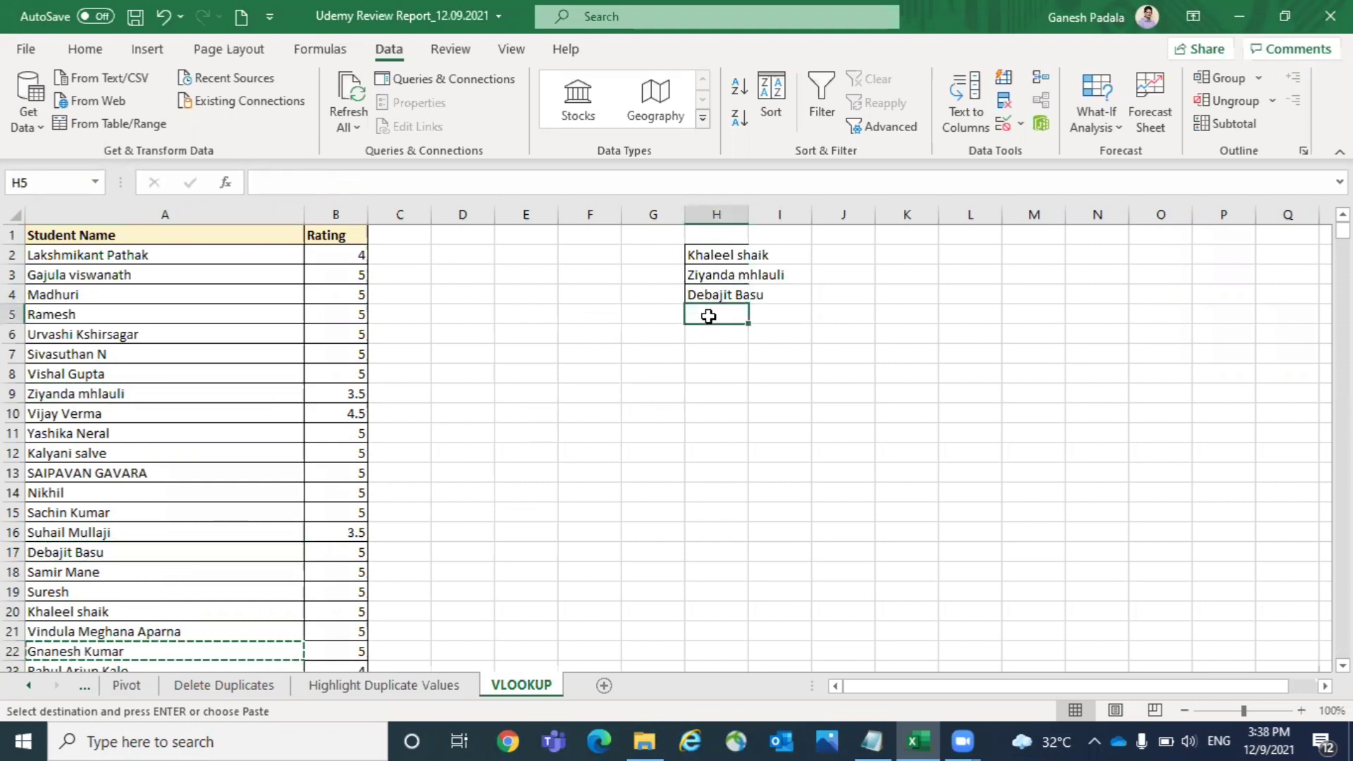
key(ctrl+v)
- Copy the student names in A35:A41 into the cells starting at H6 and autofit column H
scroll(708, 316, down, 7)
click(708, 316)
drag(61, 470, 74, 589)
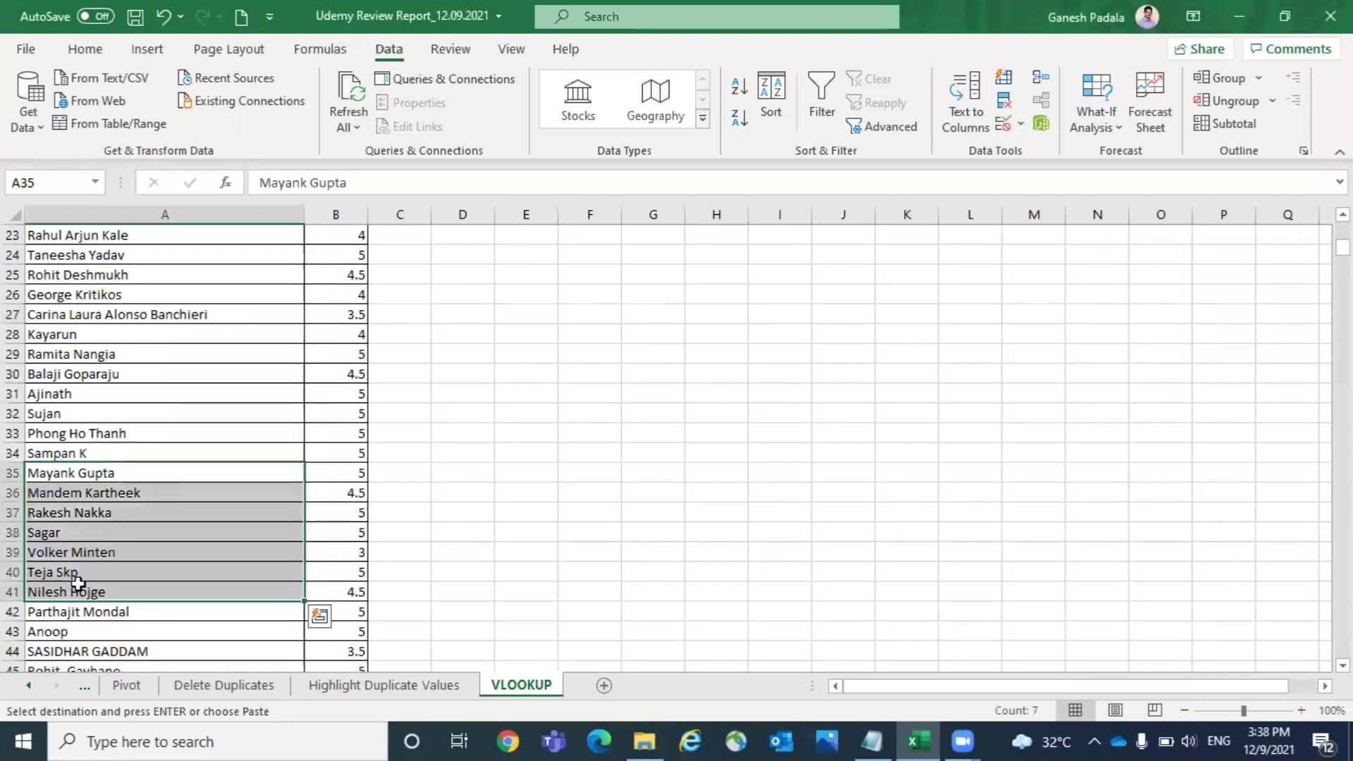
key(ctrl+c)
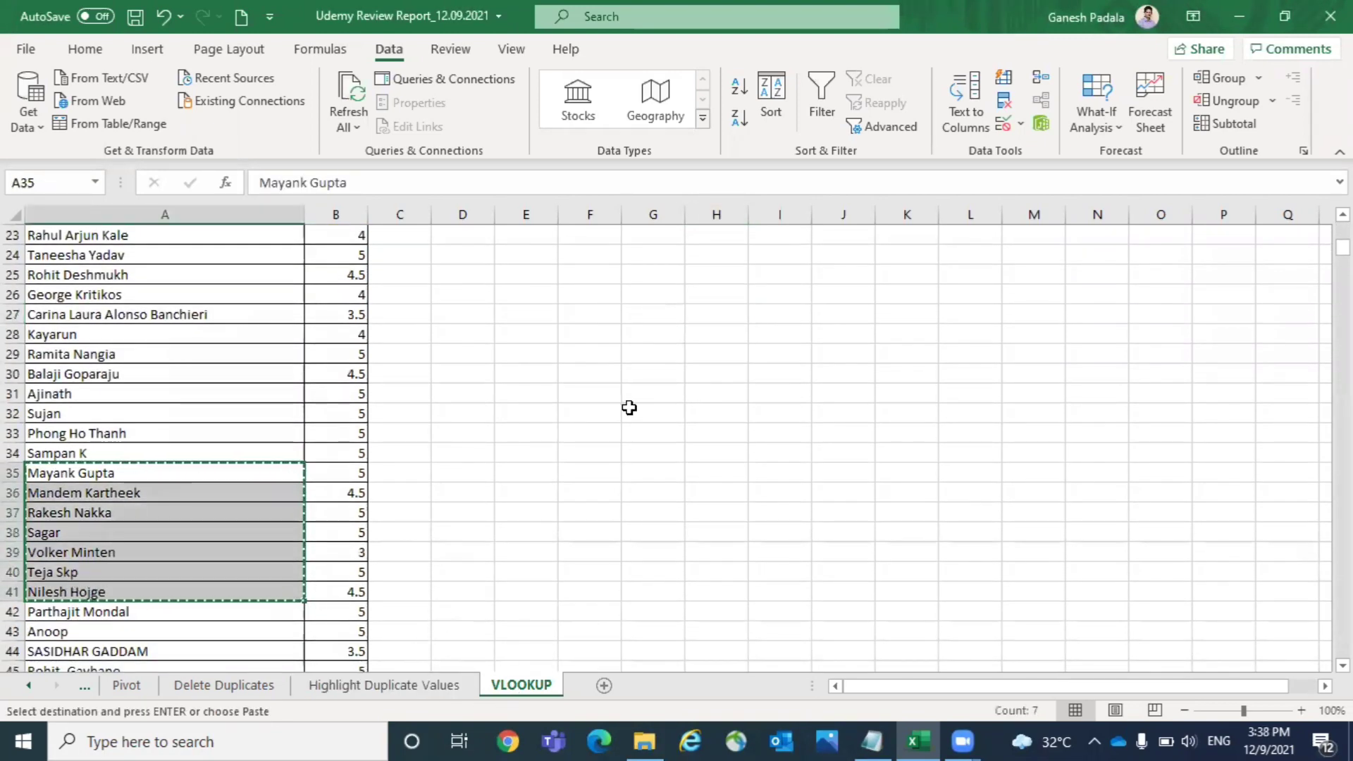
key(Page_Up)
click(717, 329)
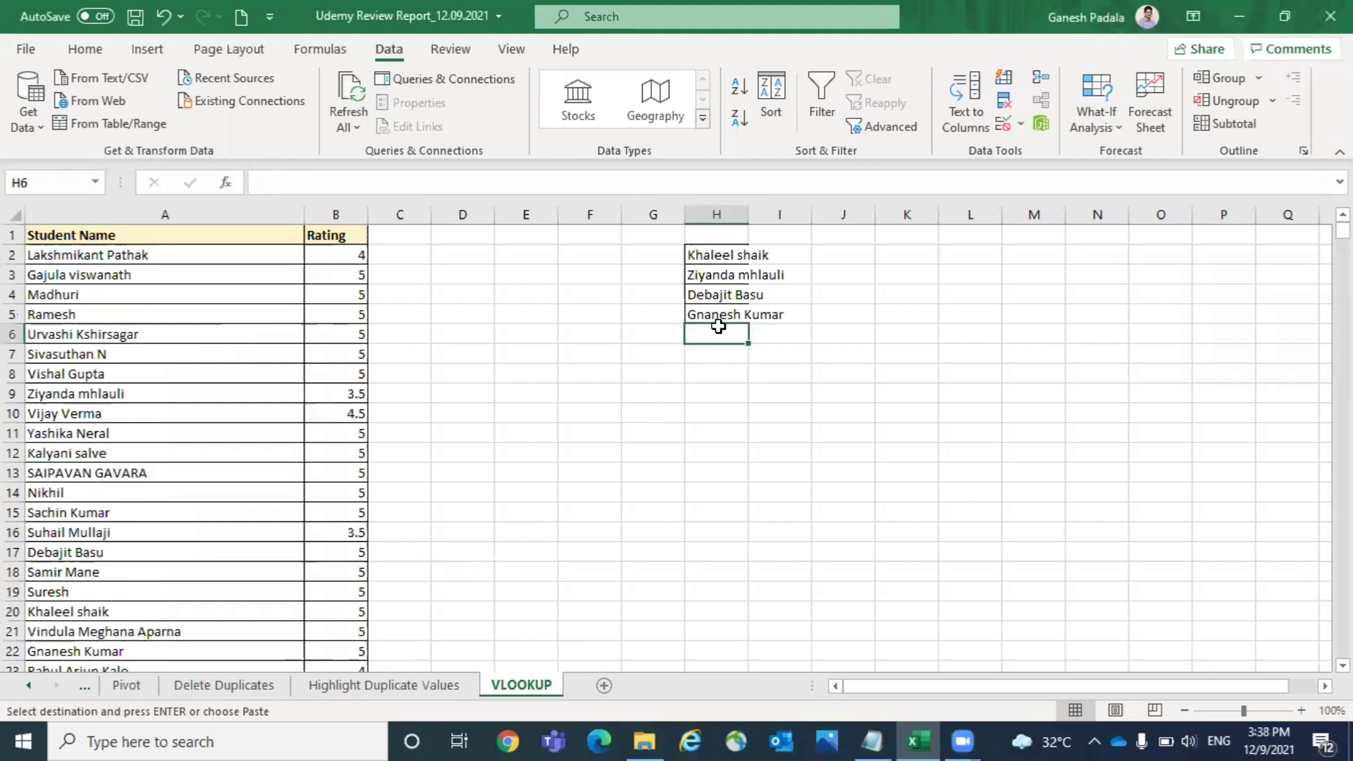
key(ctrl+v)
double_click(748, 210)
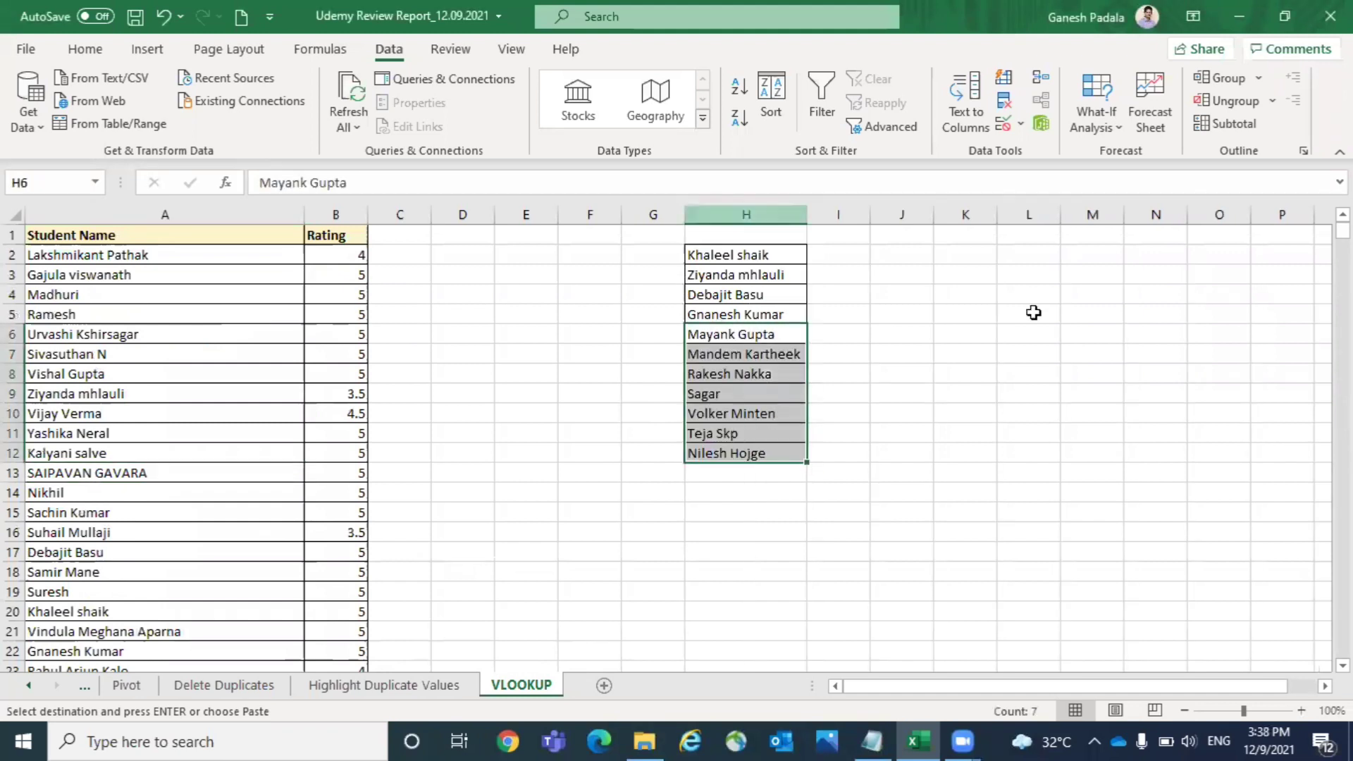
click(1157, 351)
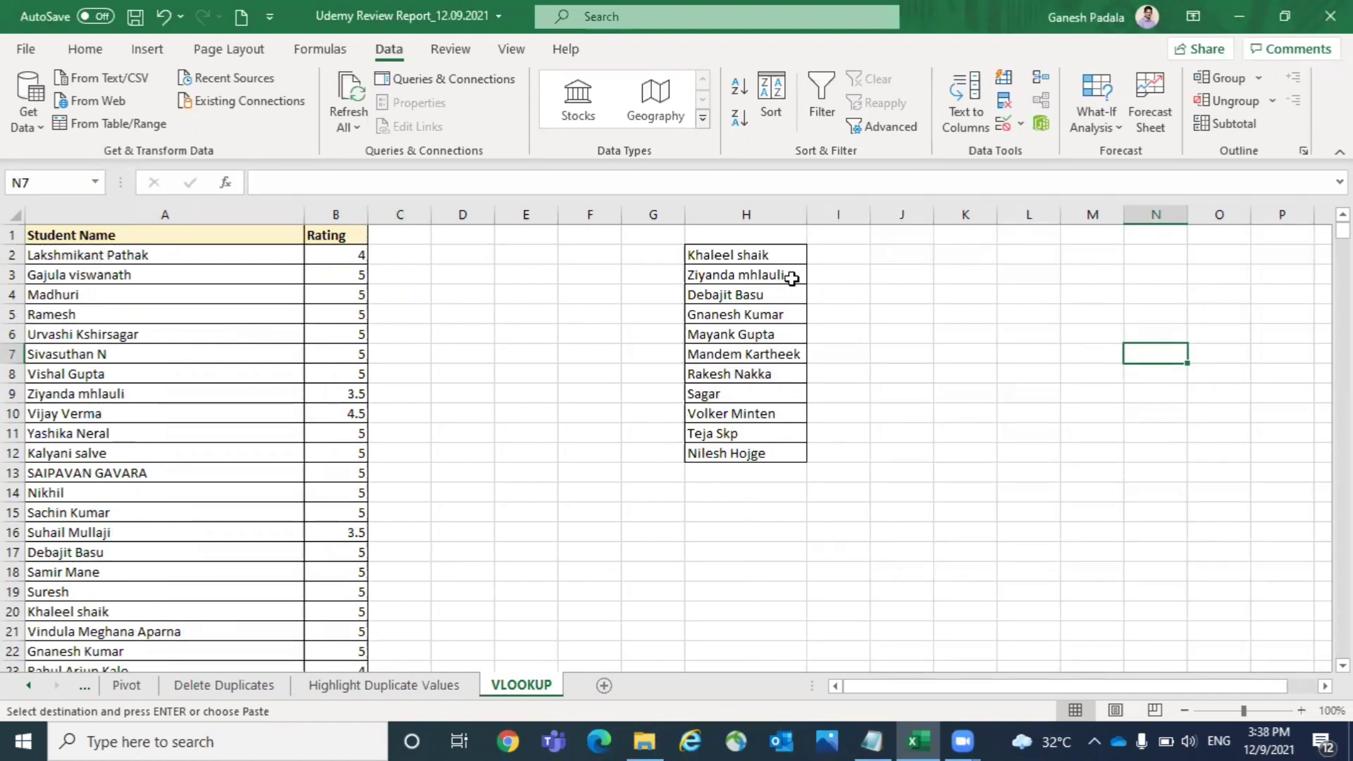
drag(755, 253, 770, 457)
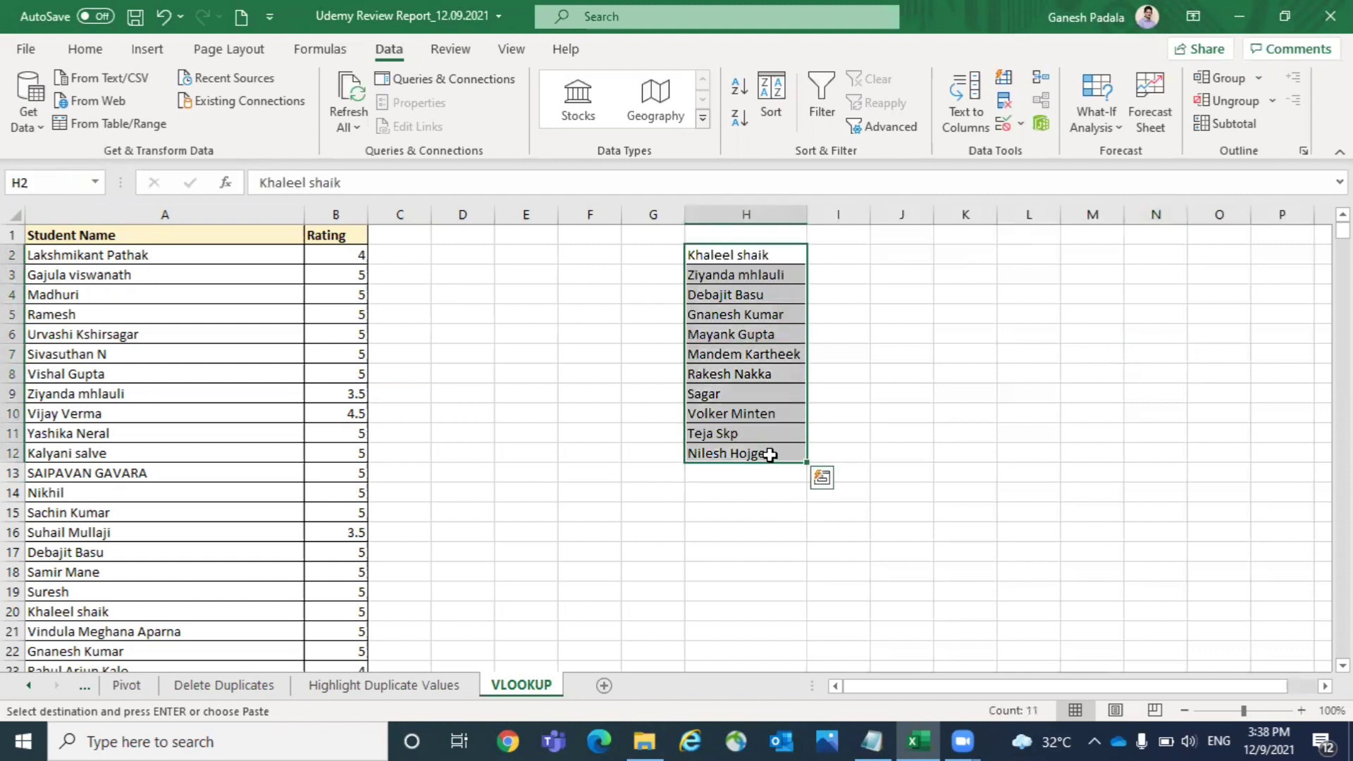
click(857, 273)
click(851, 253)
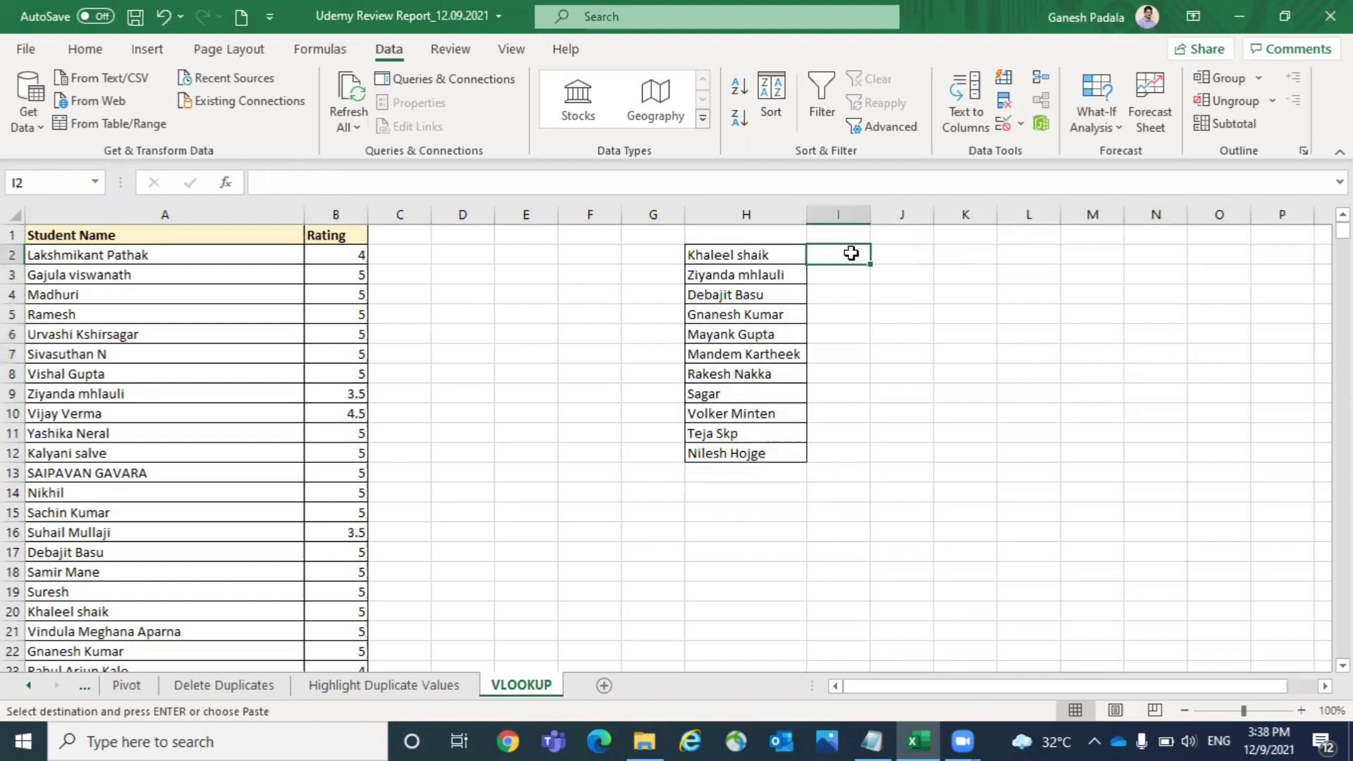
- Copy the Student Name and Rating headers from A1:B1 to H1:I1 and adjust the width of column I
click(764, 235)
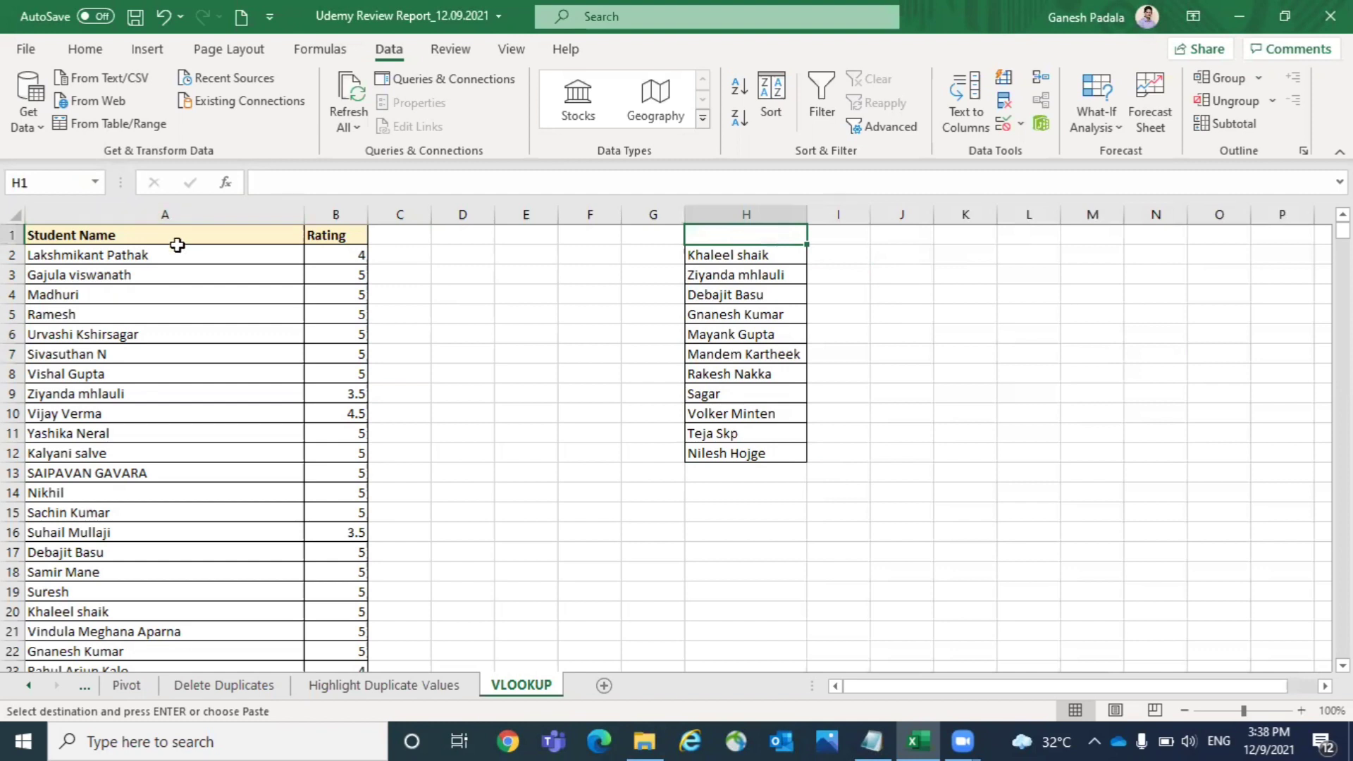
drag(180, 237, 345, 232)
key(ctrl+c)
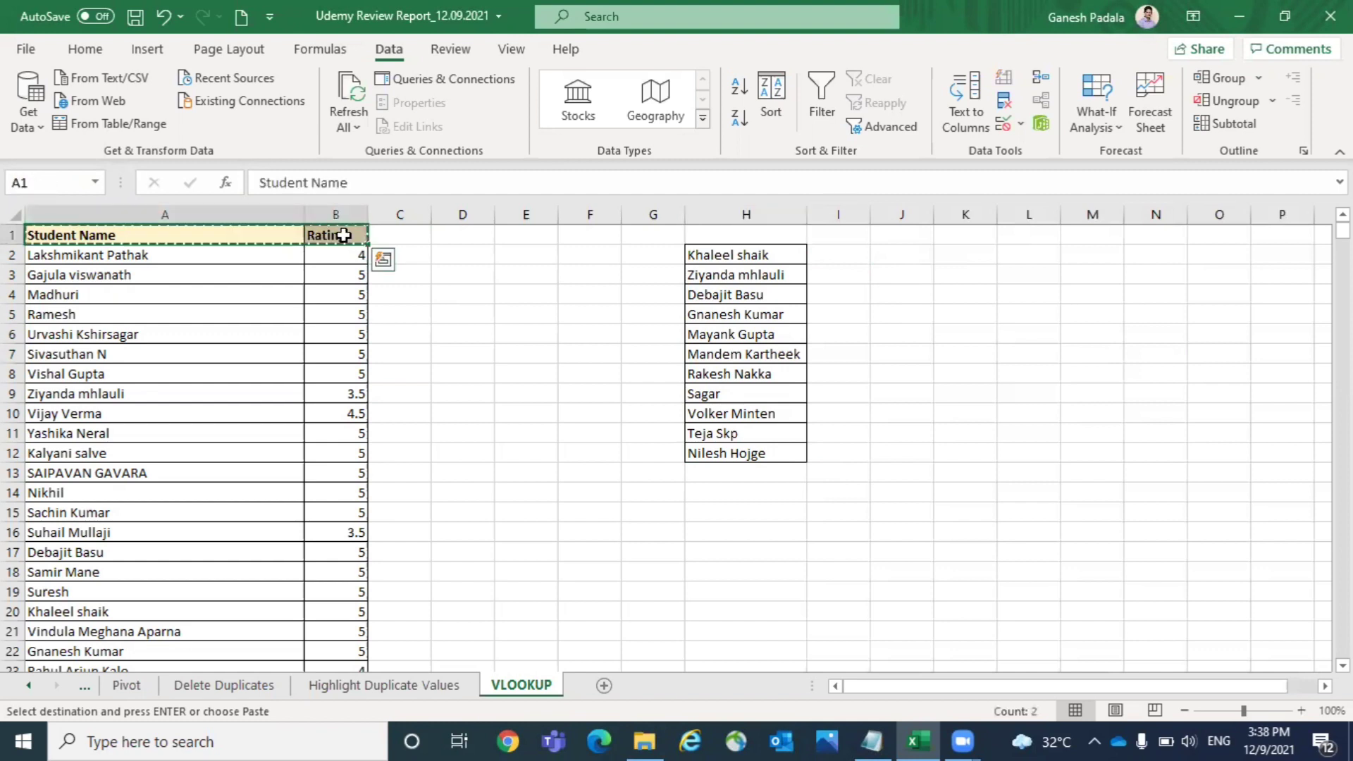
click(713, 232)
key(ctrl+v)
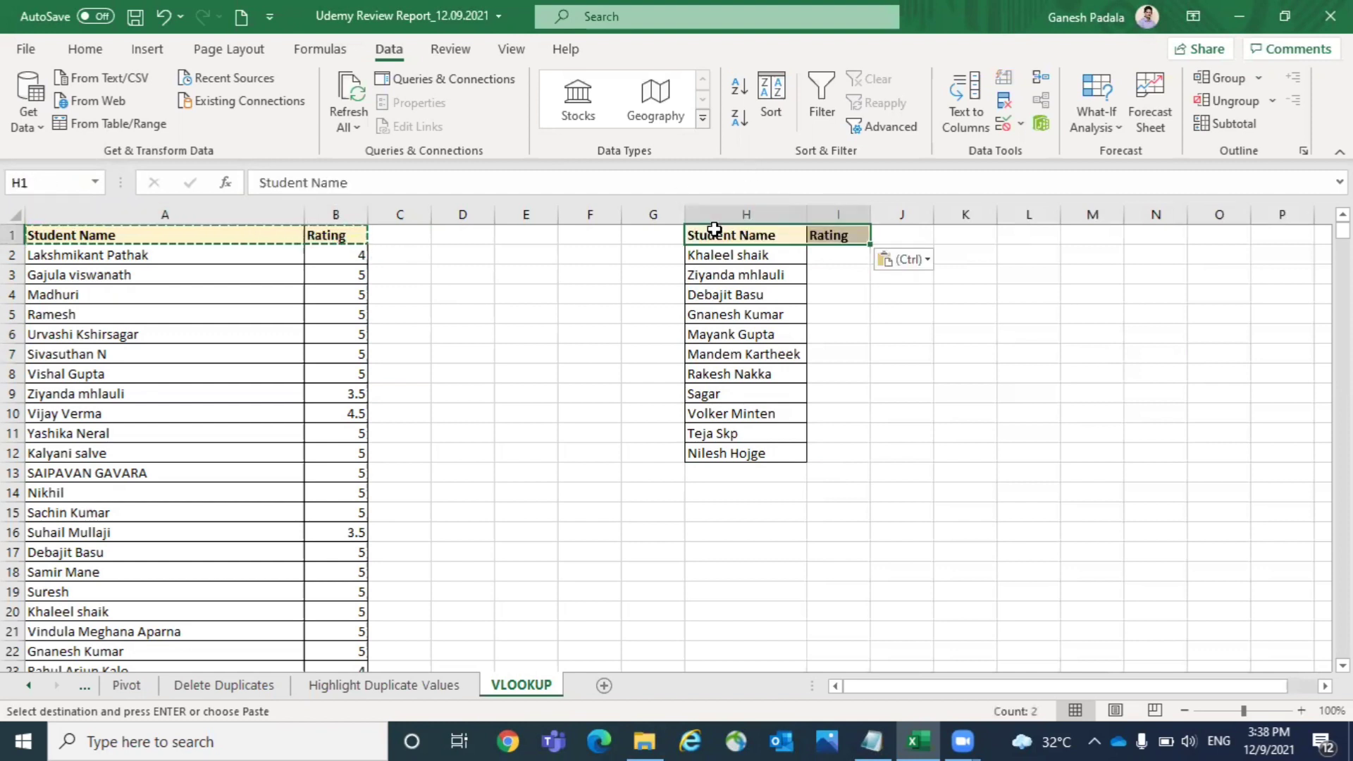
double_click(871, 212)
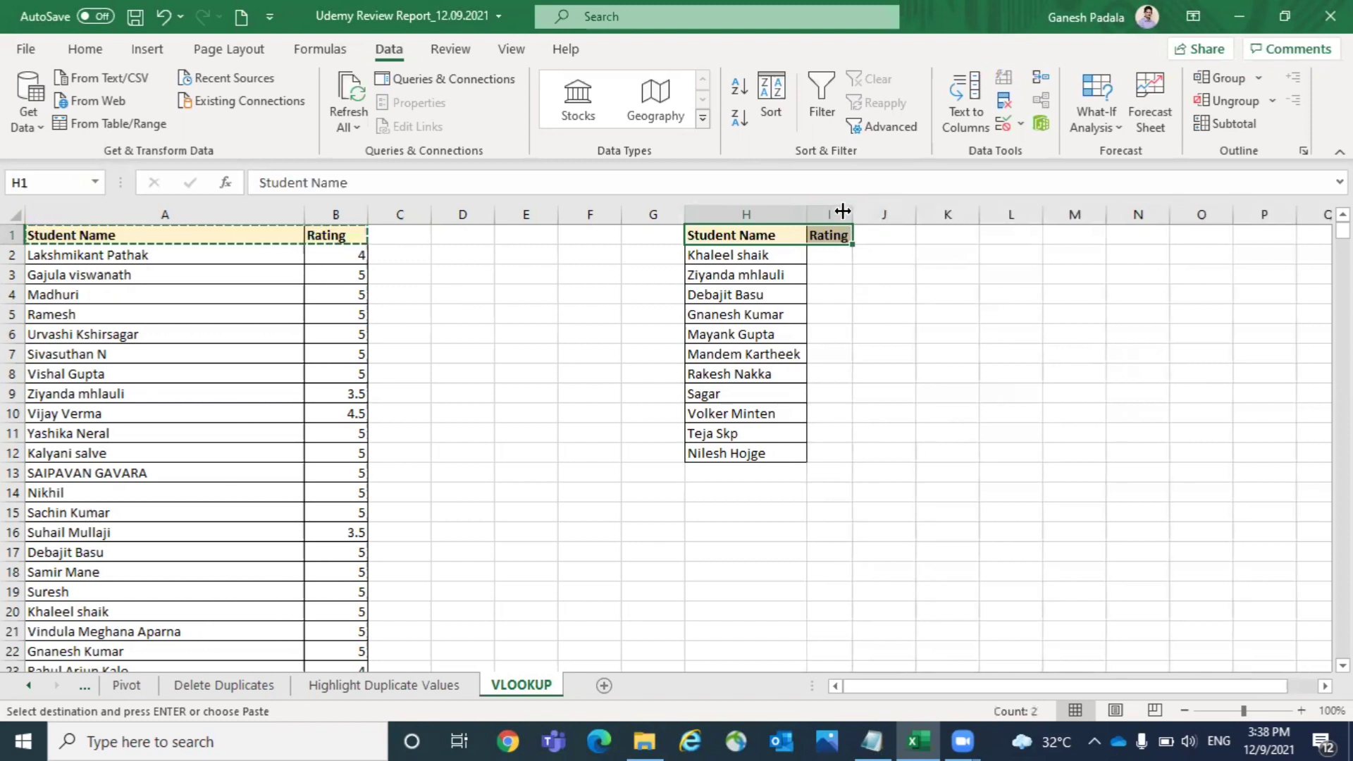
drag(854, 209, 872, 213)
click(566, 329)
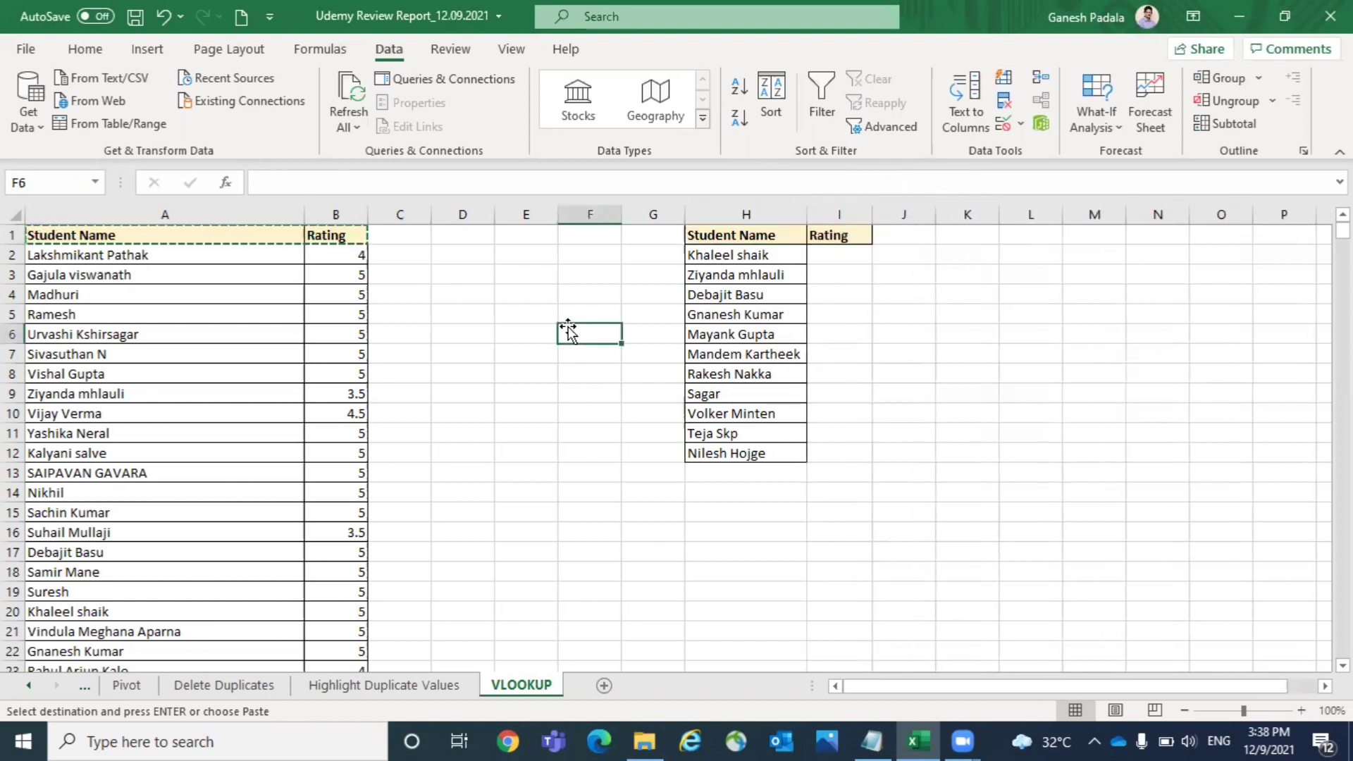
drag(97, 253, 133, 649)
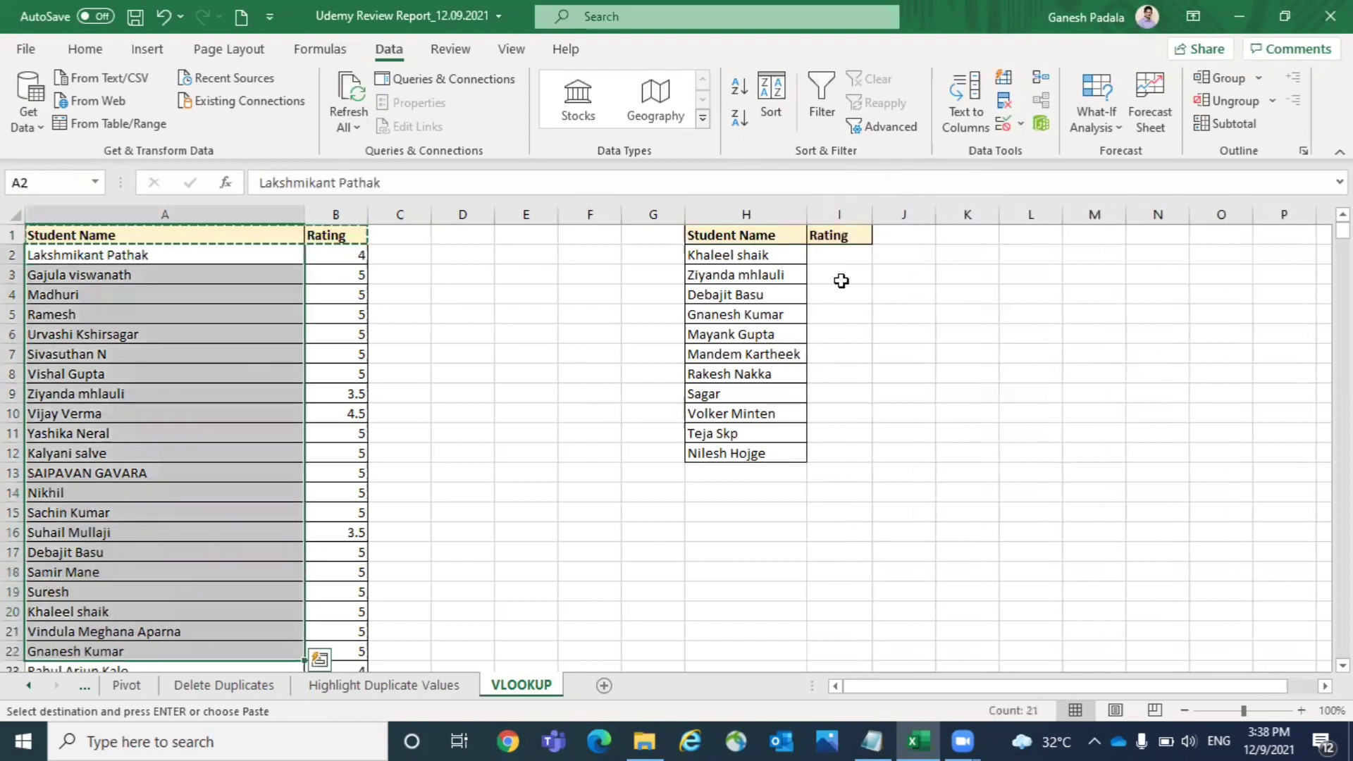
- Start a formula with the VLOOKUP function in cell I2 under the Rating header
click(831, 259)
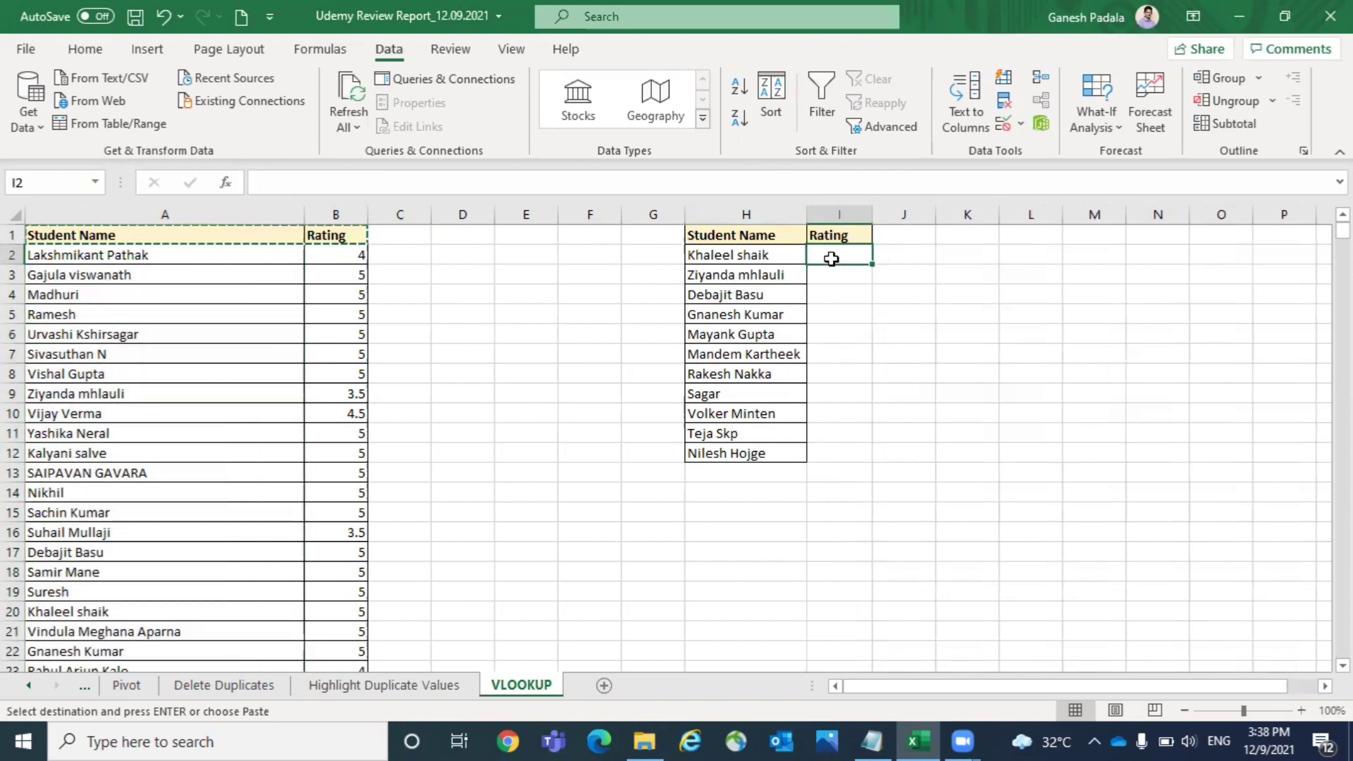
text(=)
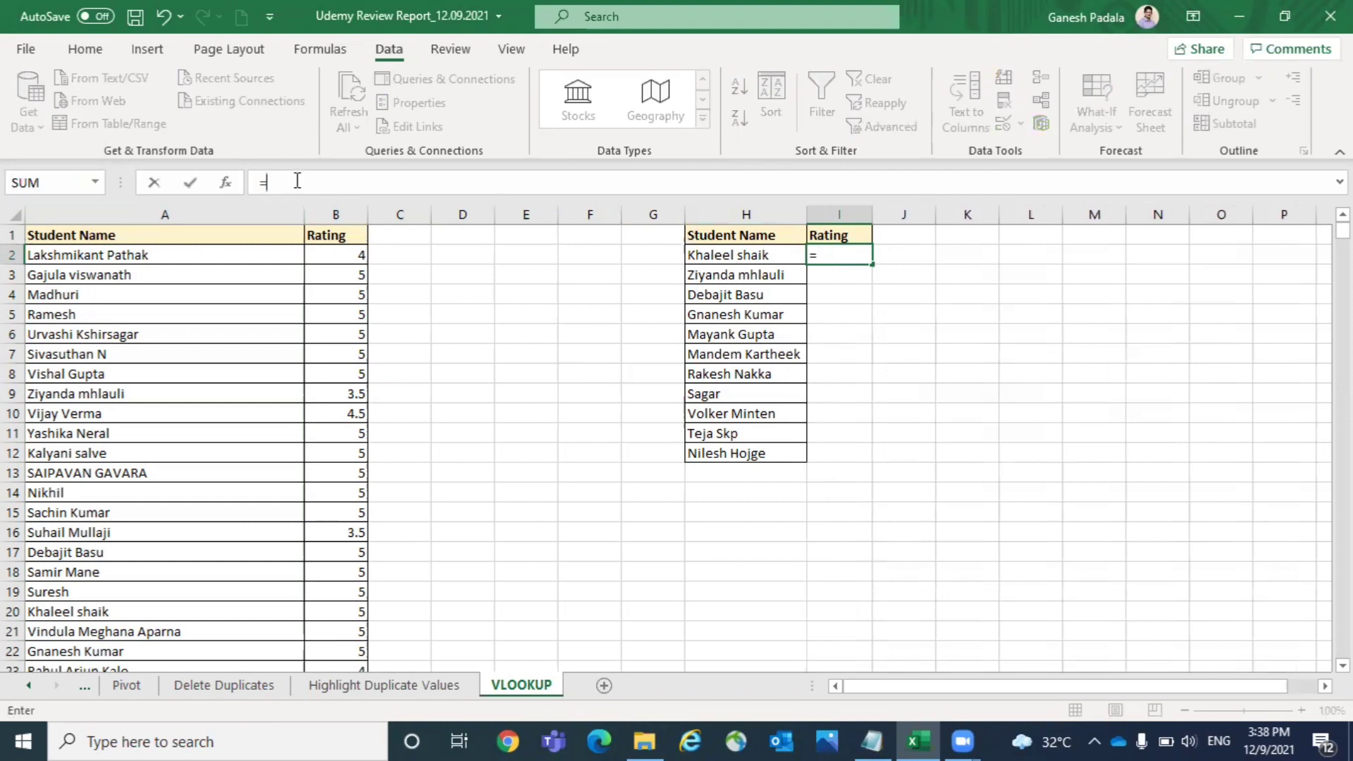
text(VL)
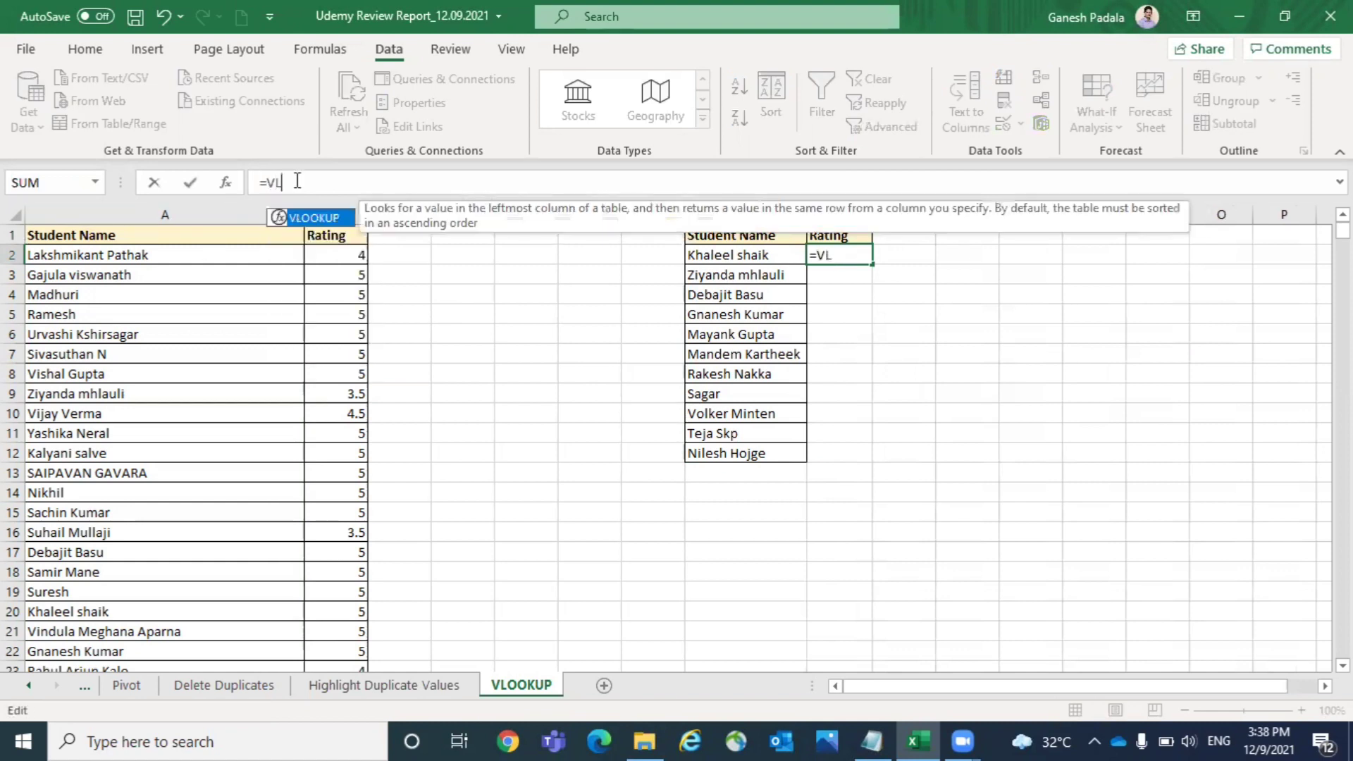
text(OO)
double_click(290, 215)
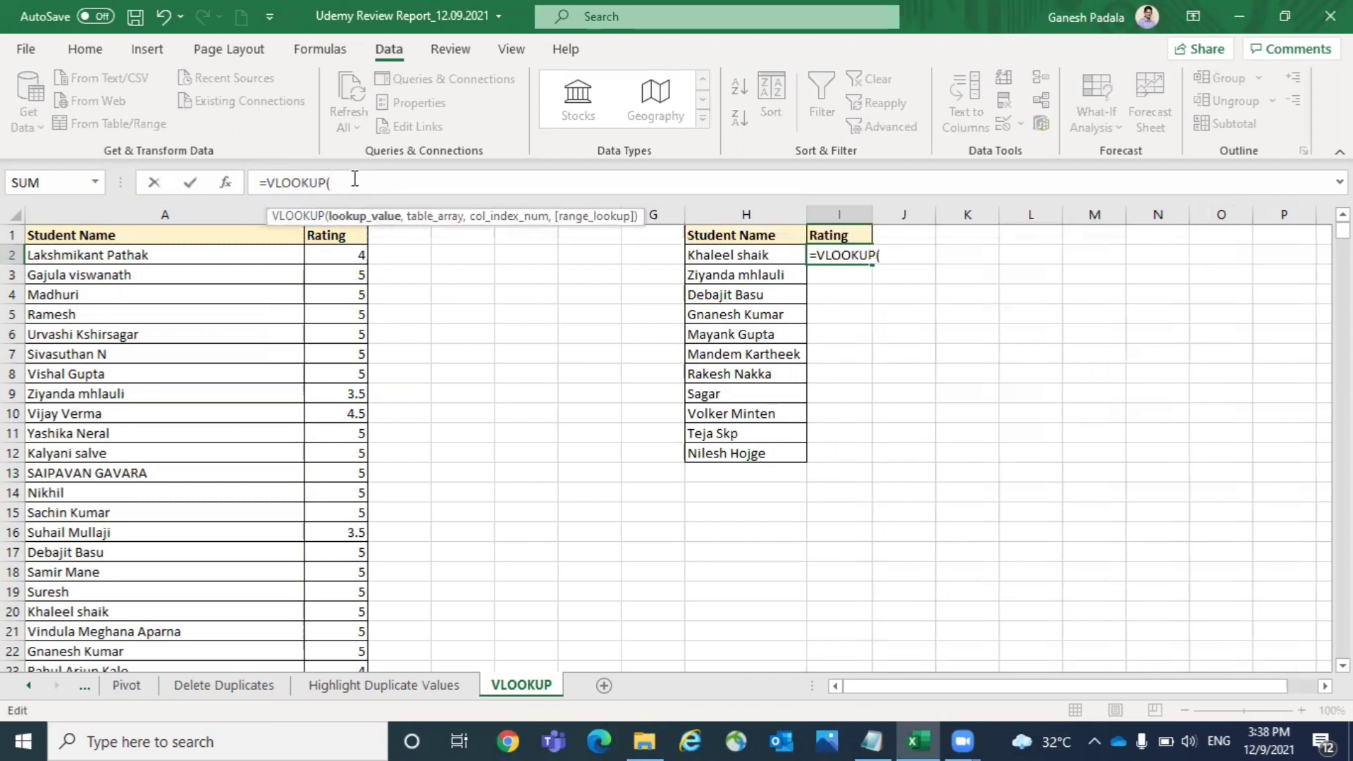
drag(355, 179, 258, 181)
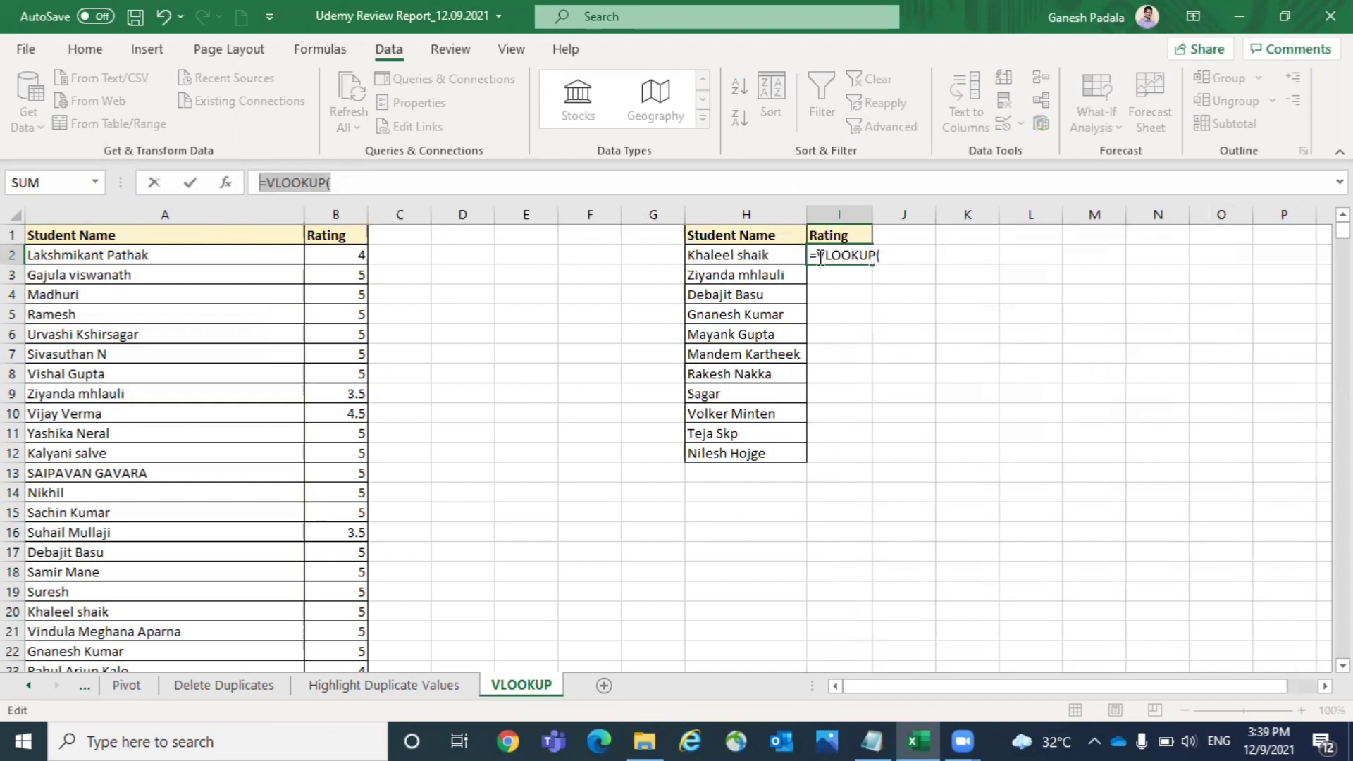
click(736, 256)
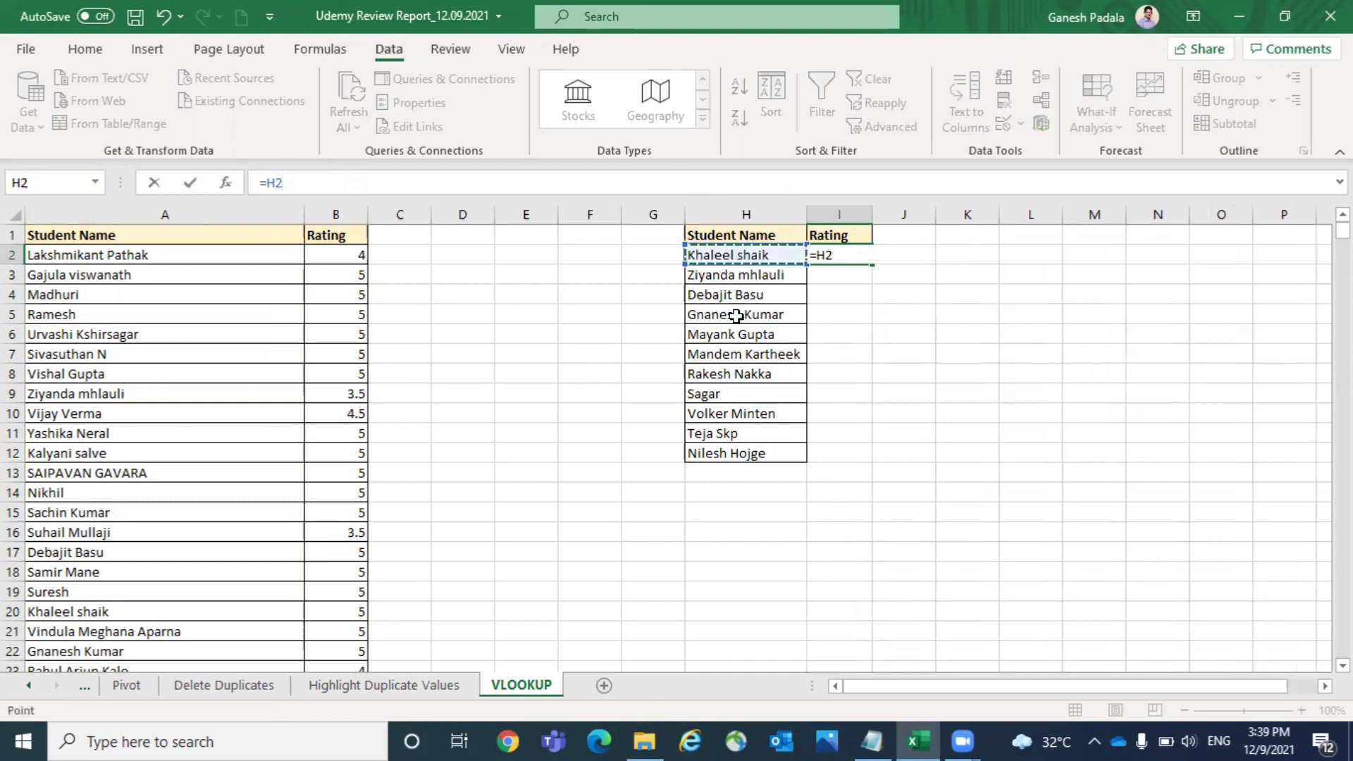
text(,)
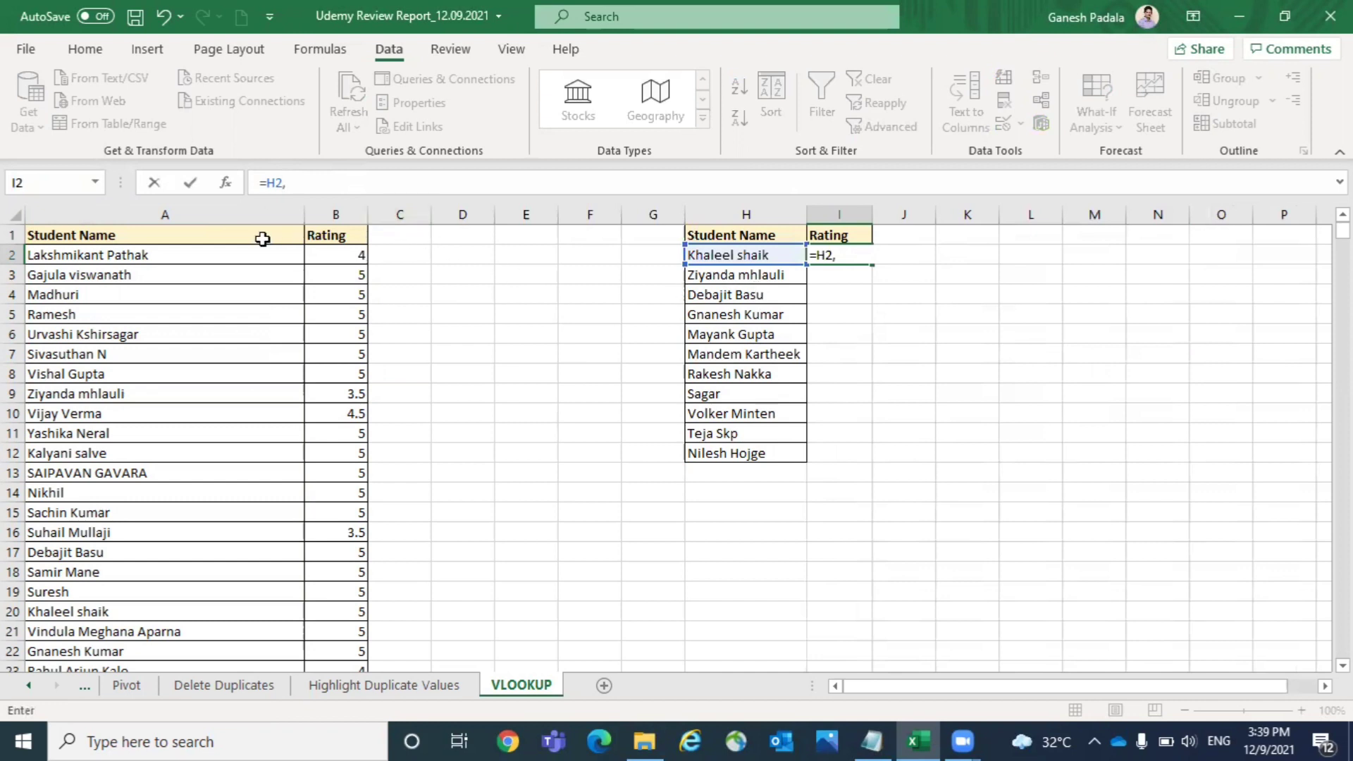
key(BackSpace)
key(BackSpace)
key(BackSpace)
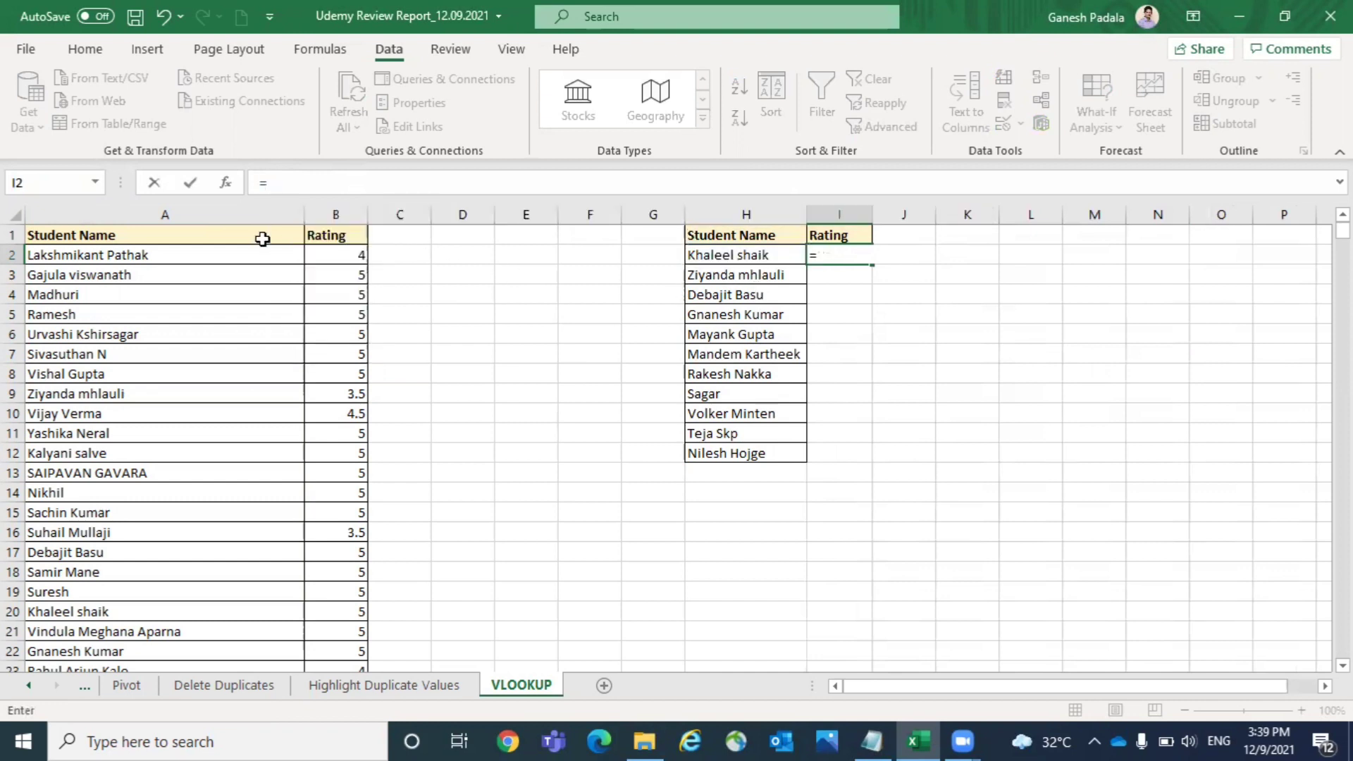
- Enter the formula =VLOOKUP(H2,A:B,2,0) in cell I2 to fetch the first listed student's rating
text(VLOO)
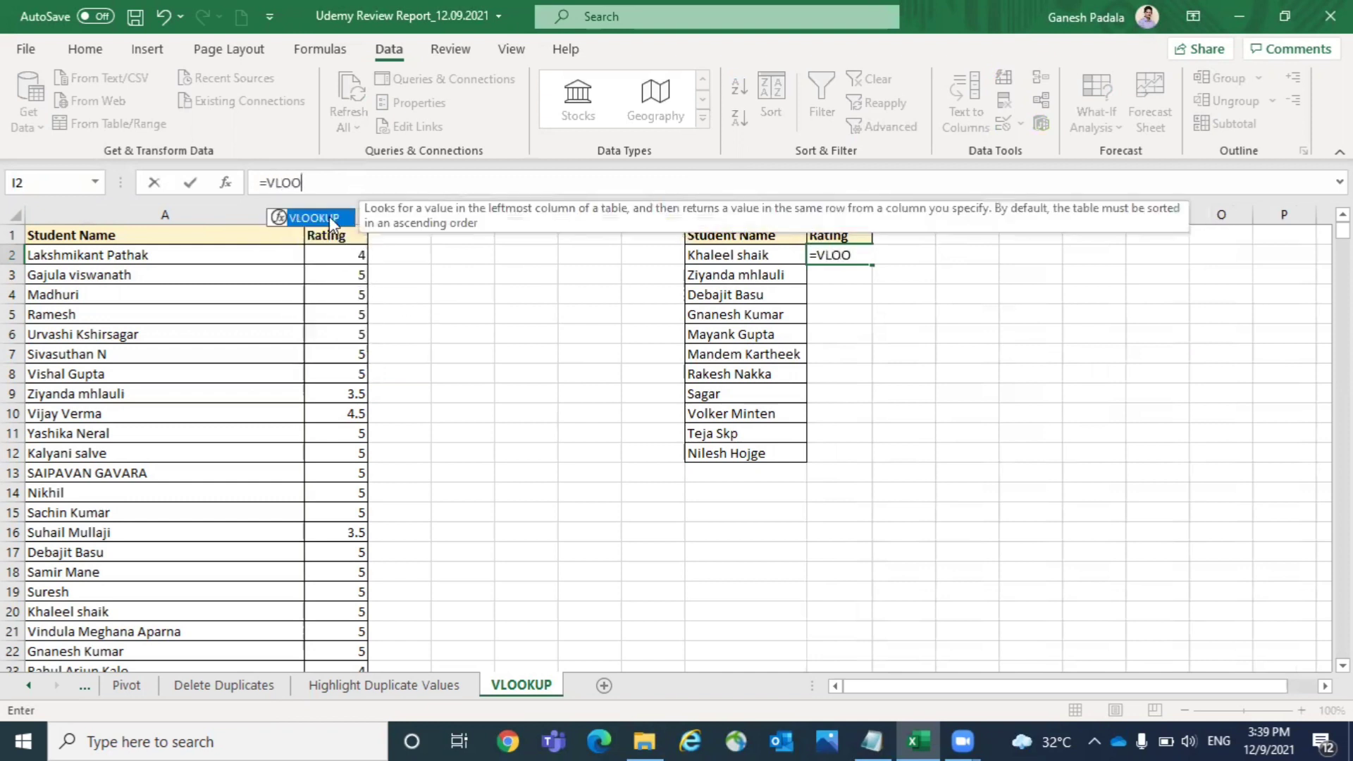
key(Tab)
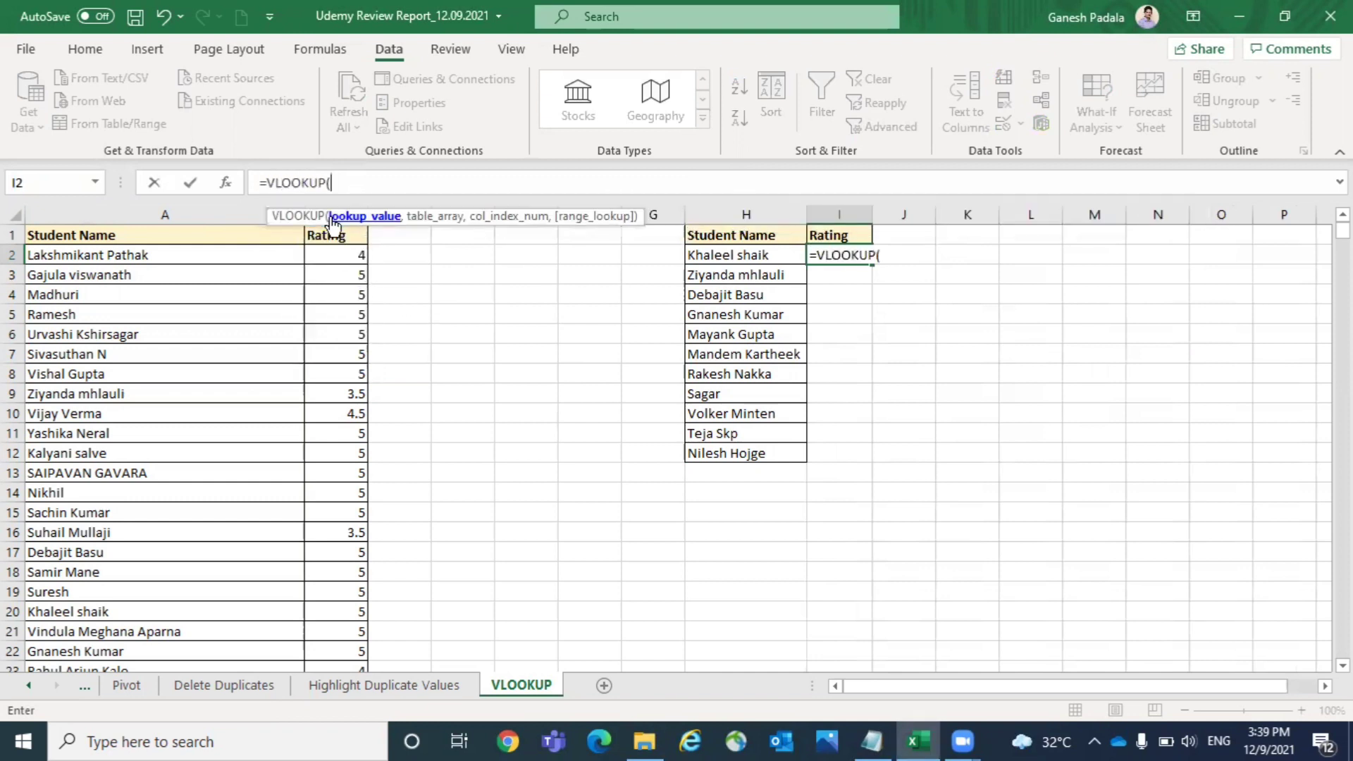
click(755, 255)
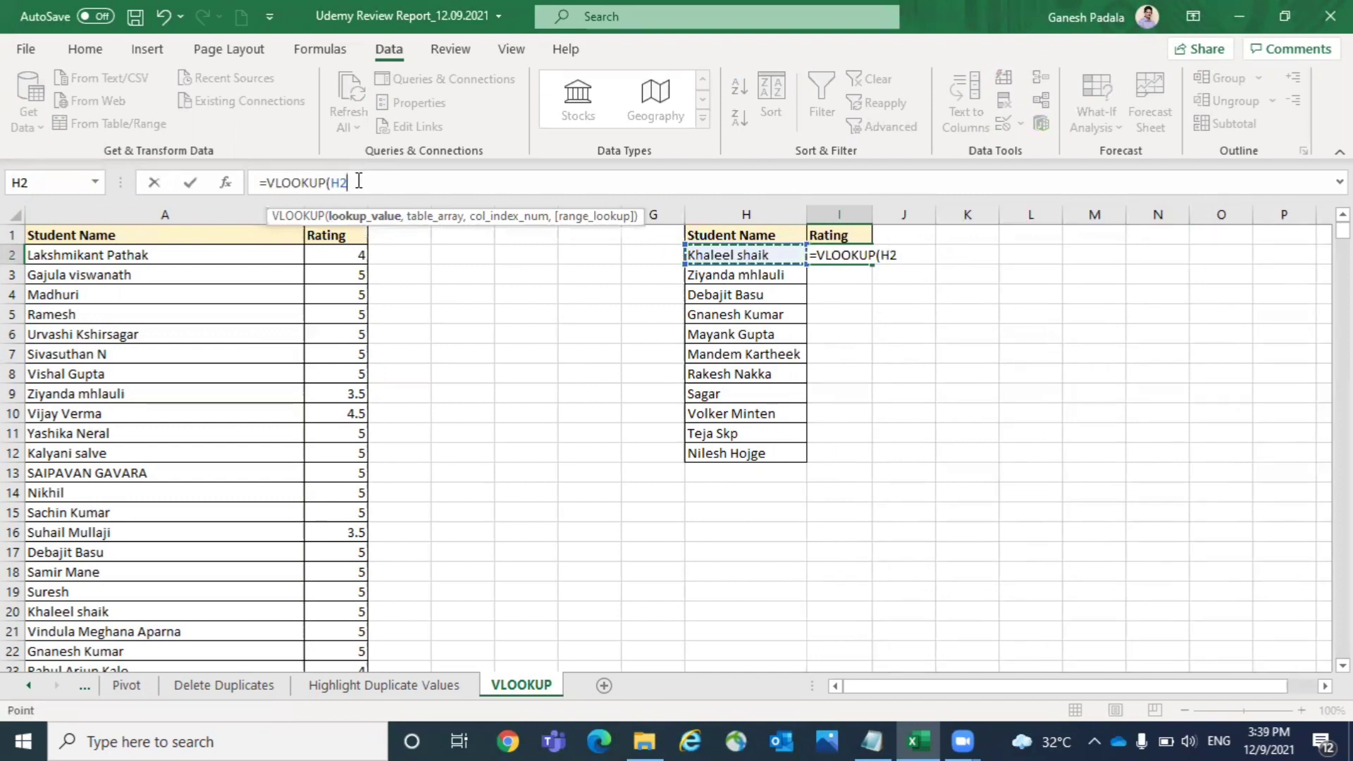
text(,)
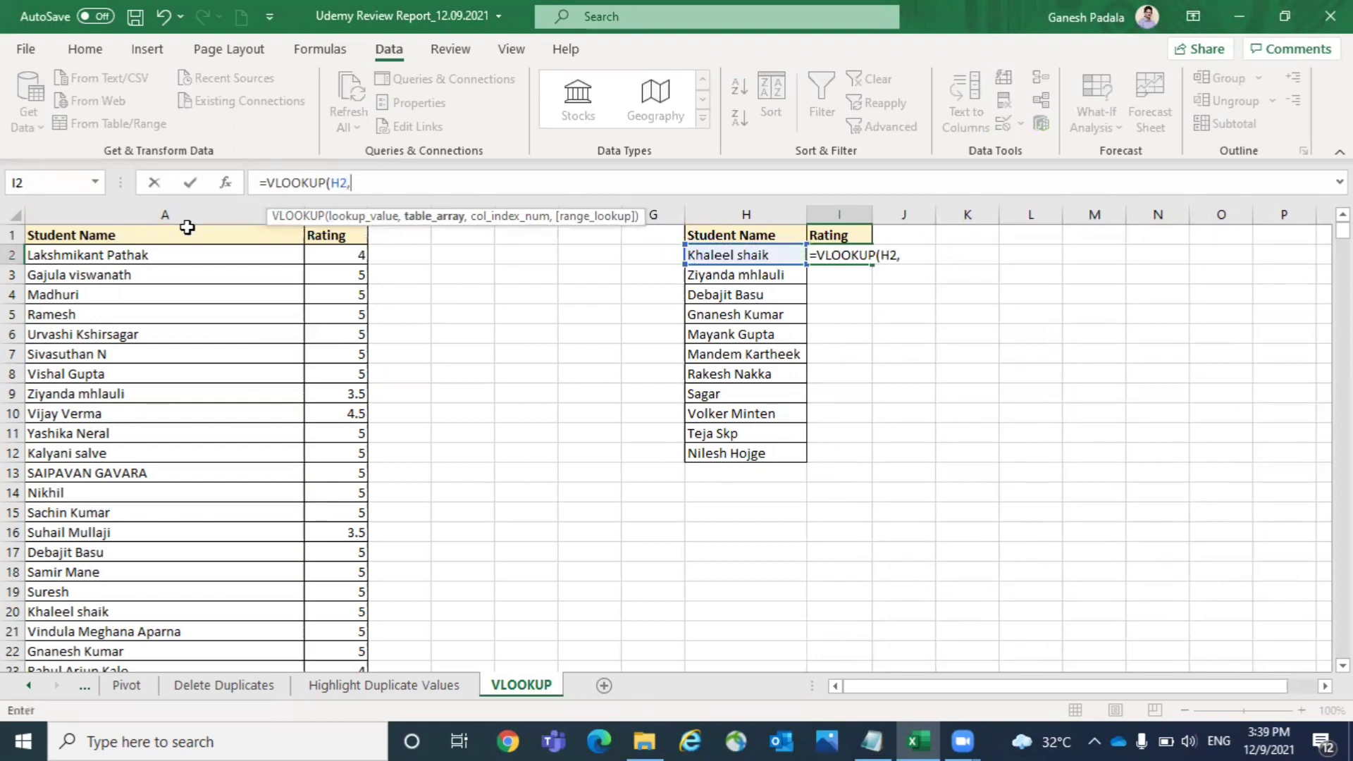
click(116, 205)
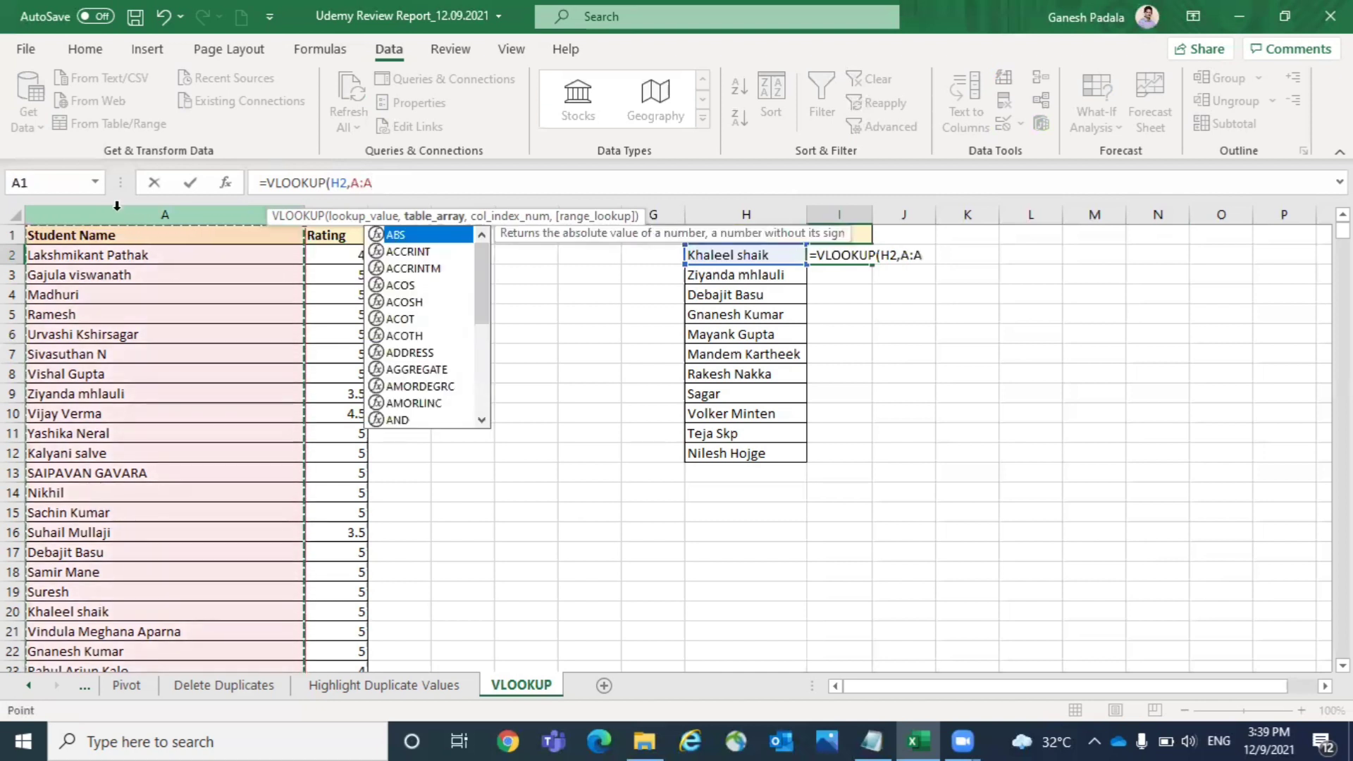
key(shift+Right)
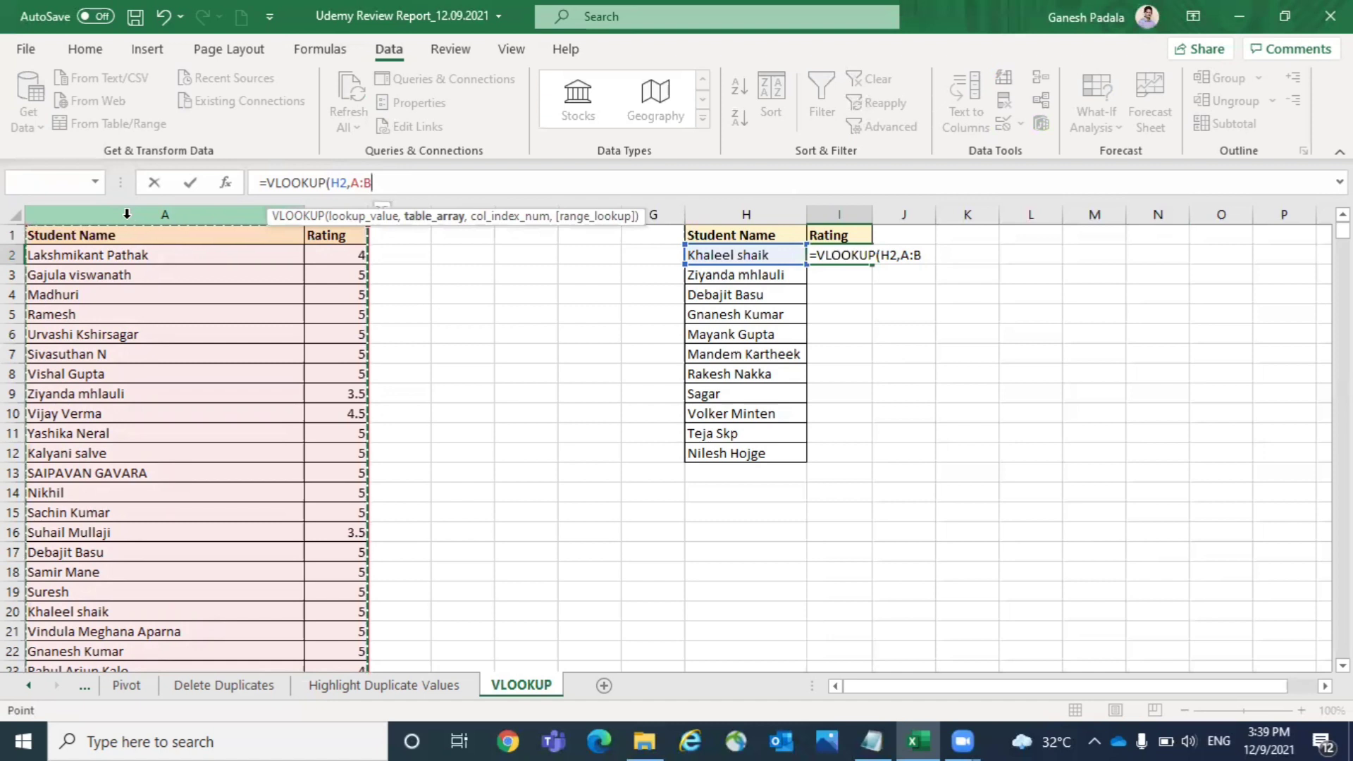
text(,2)
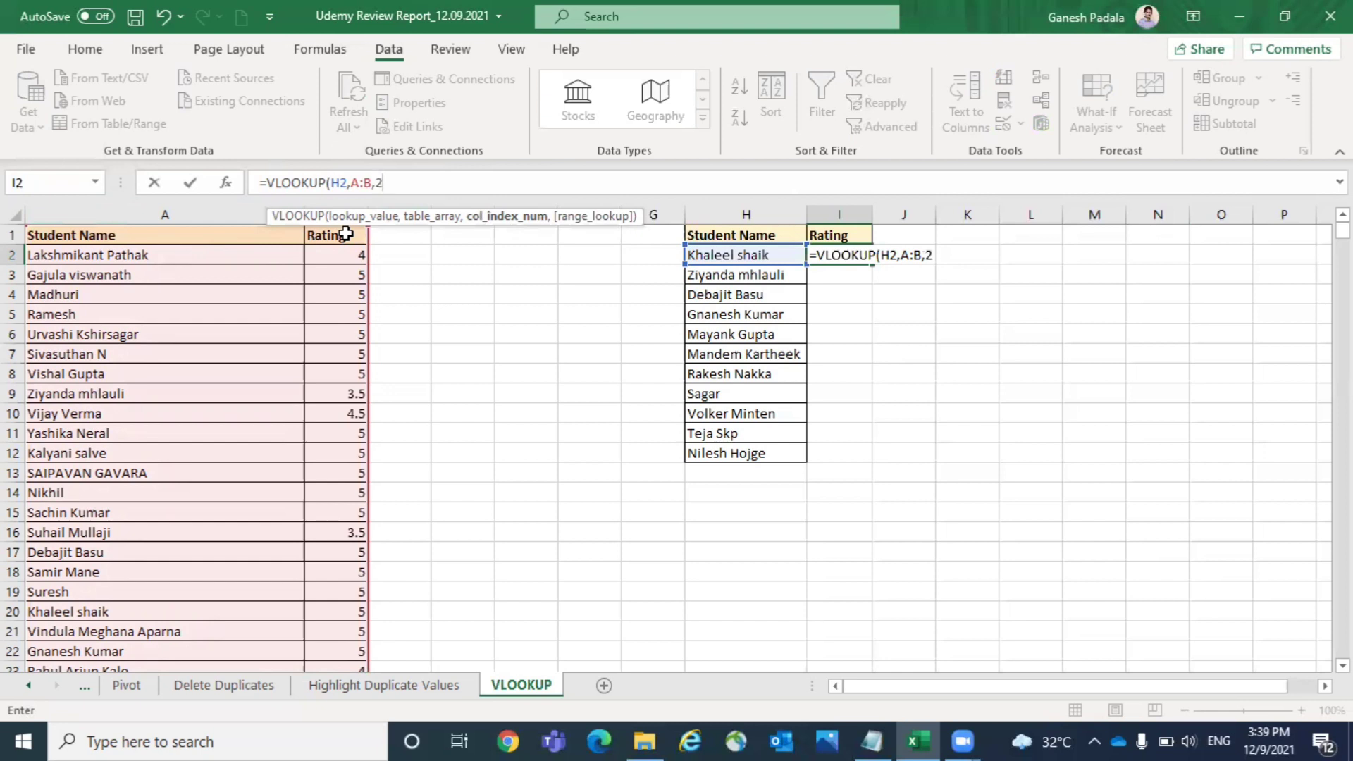
text(,0)
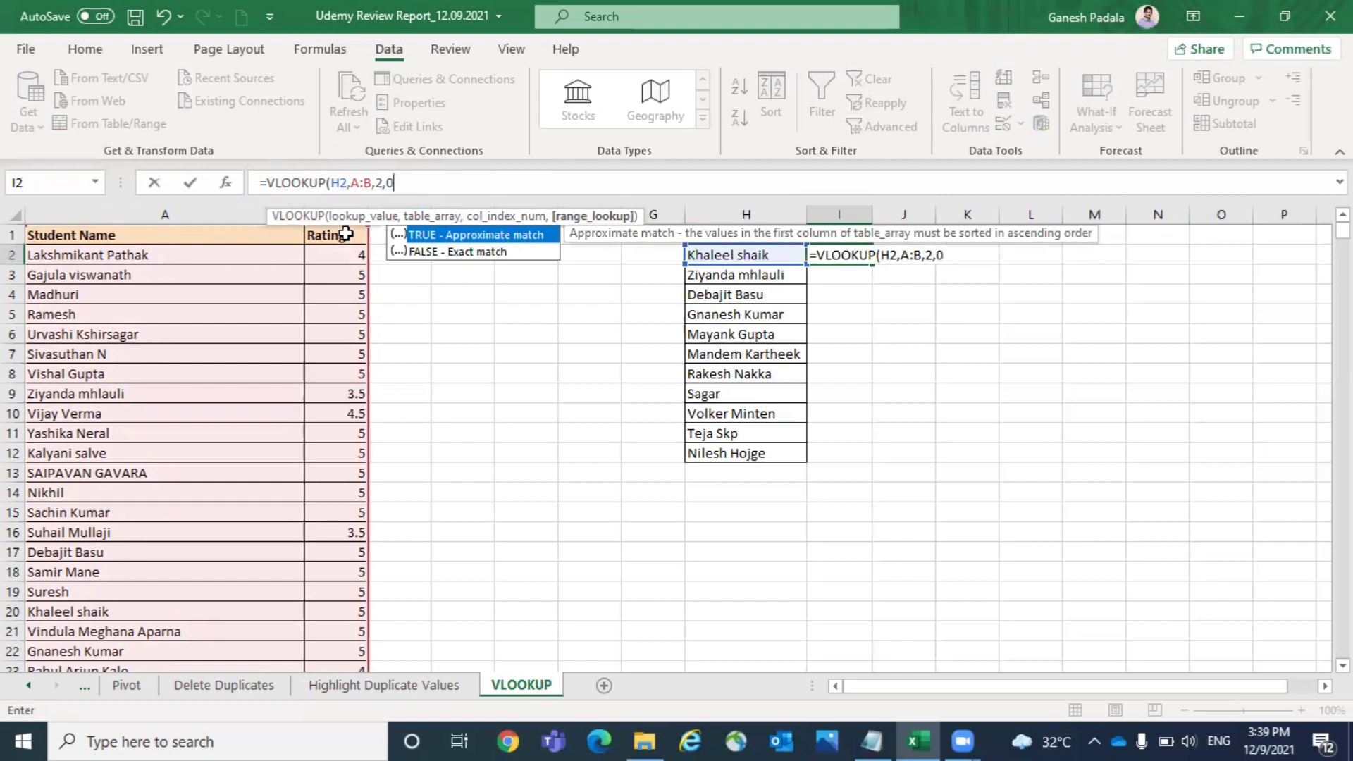
text())
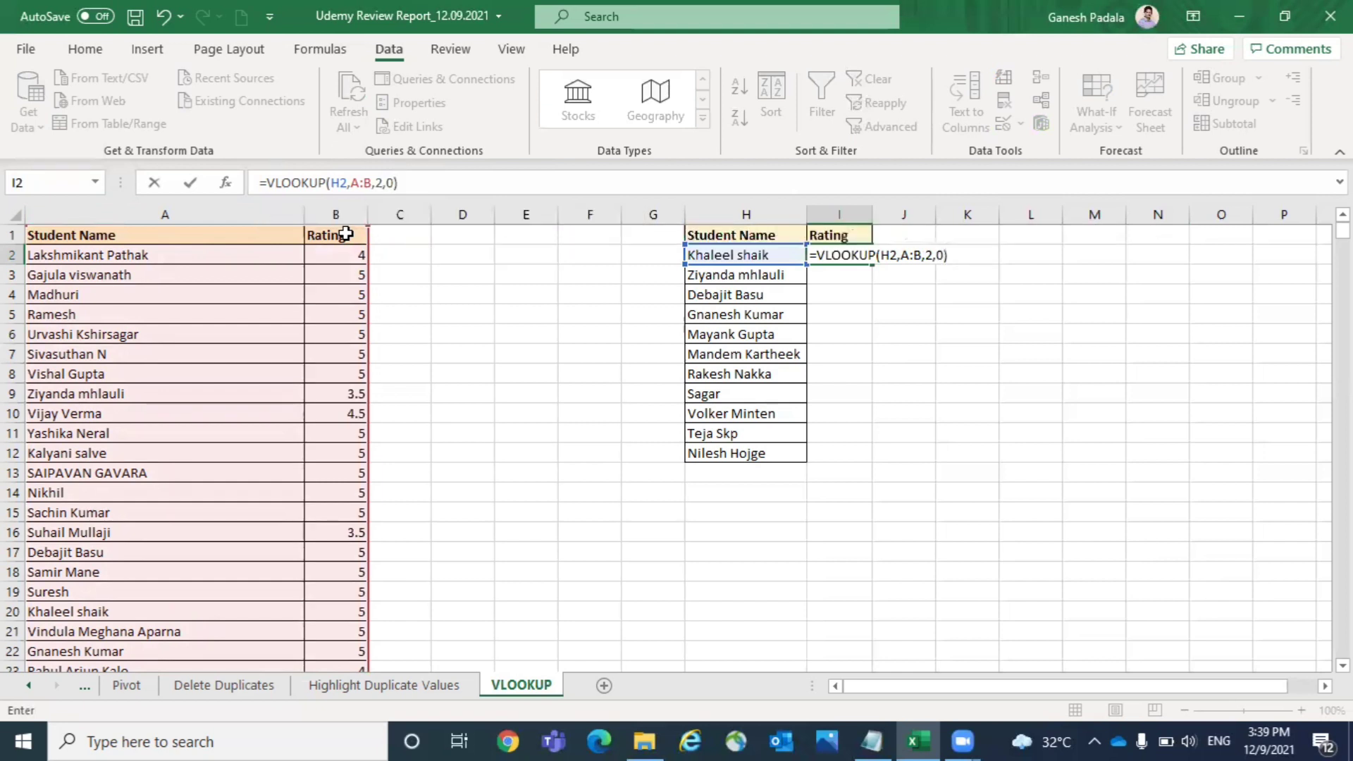
key(Return)
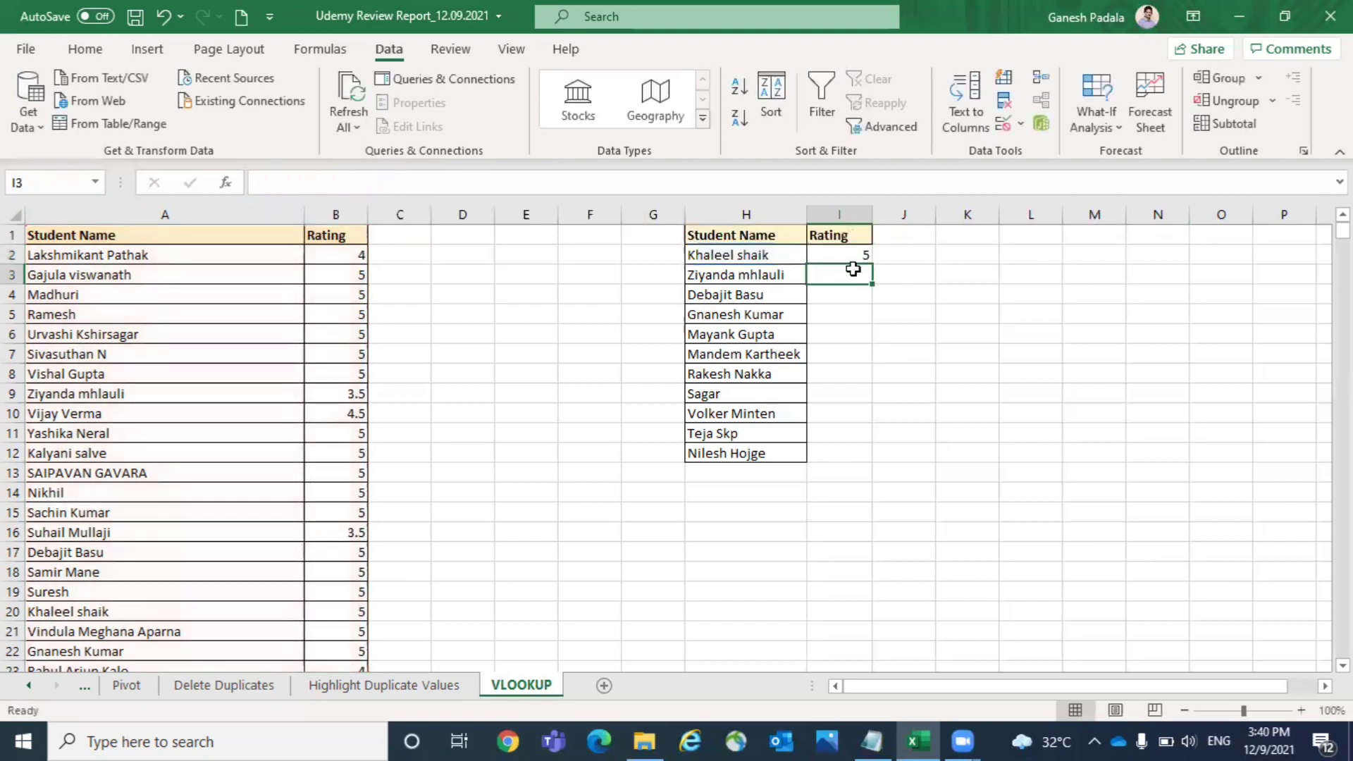
- Examine the VLOOKUP formula in cell I2 and its highlighted lookup cell and table range at 140% zoom
click(837, 253)
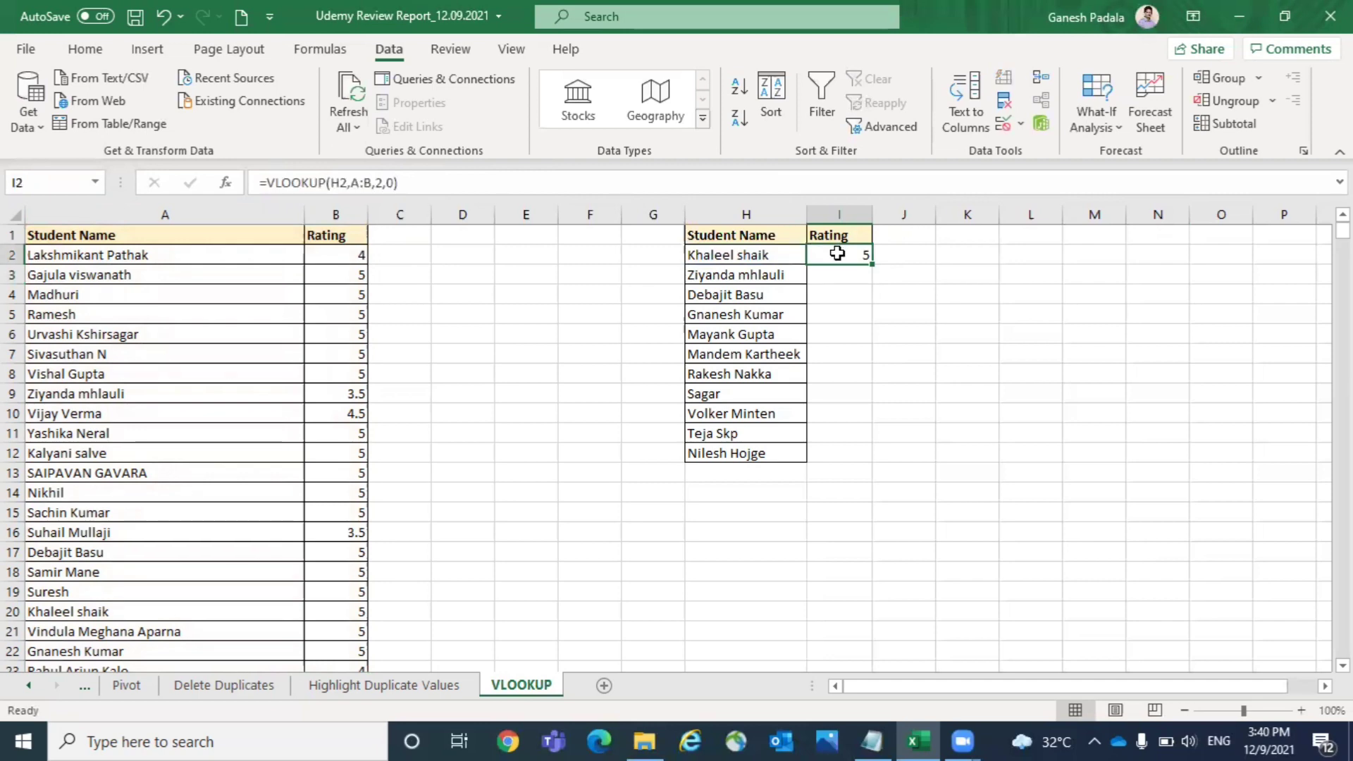
click(1301, 711)
click(1300, 710)
click(1301, 711)
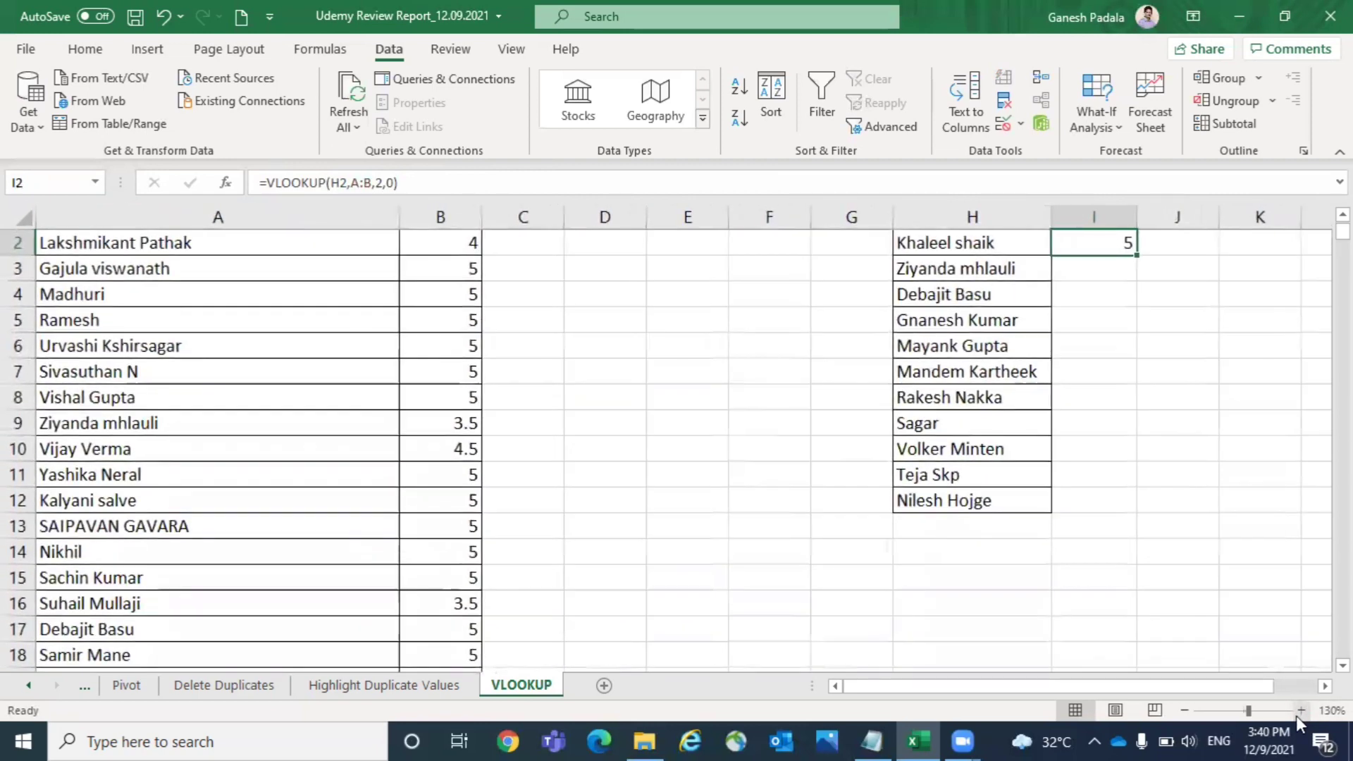
click(1297, 713)
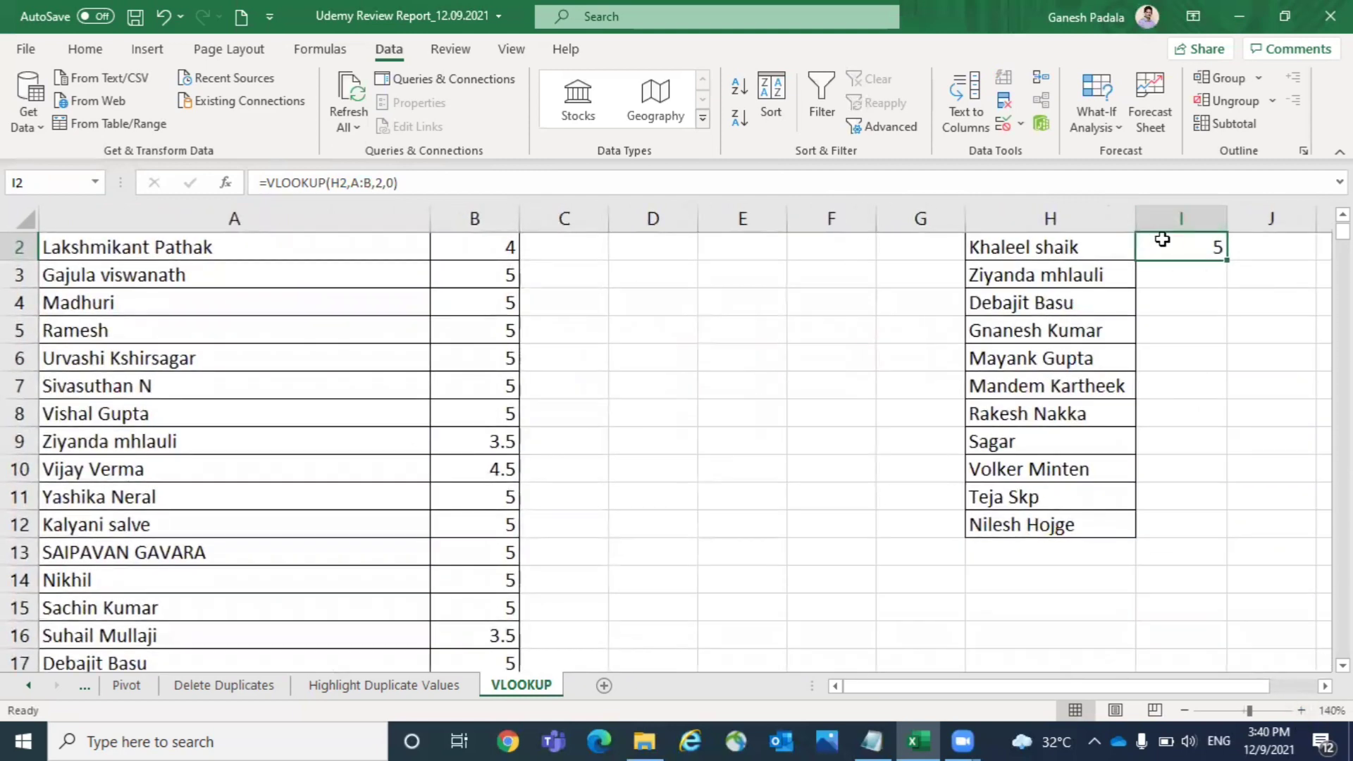
click(422, 177)
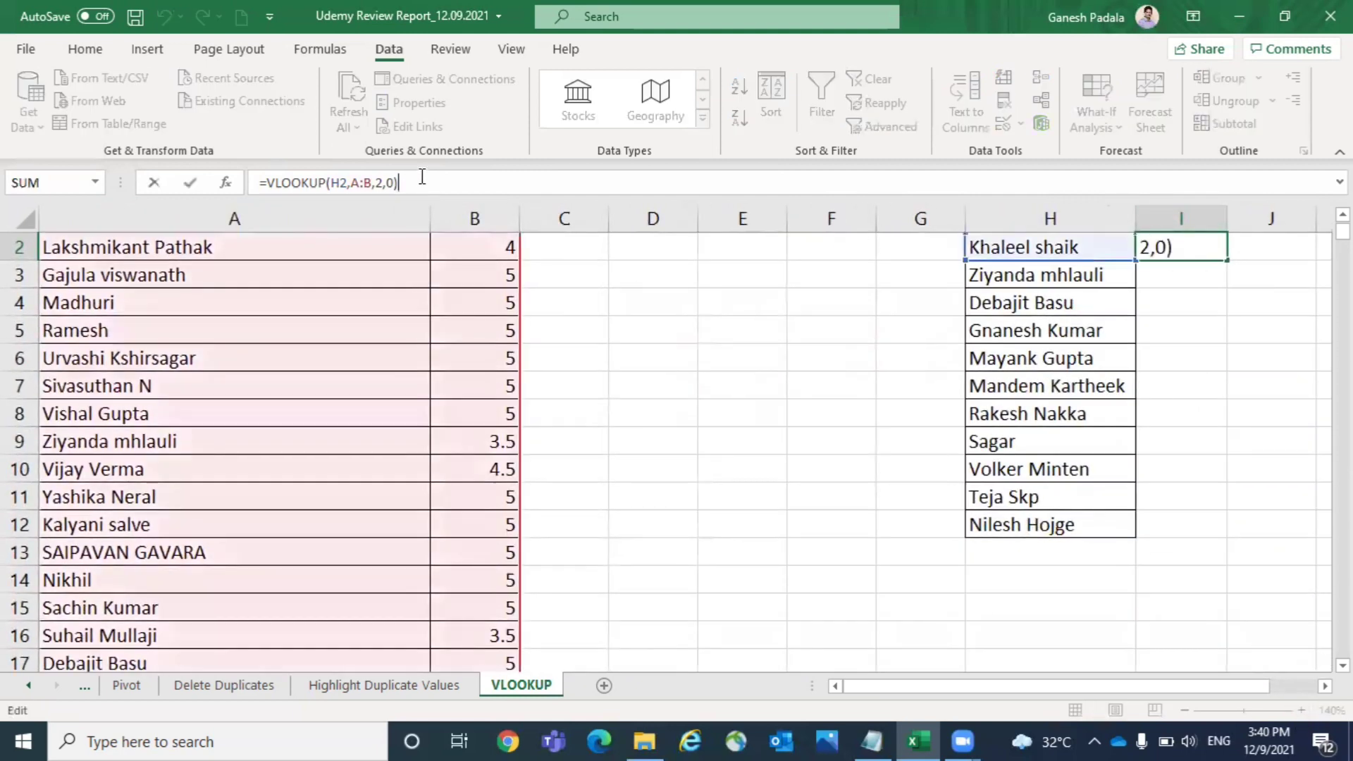
click(267, 183)
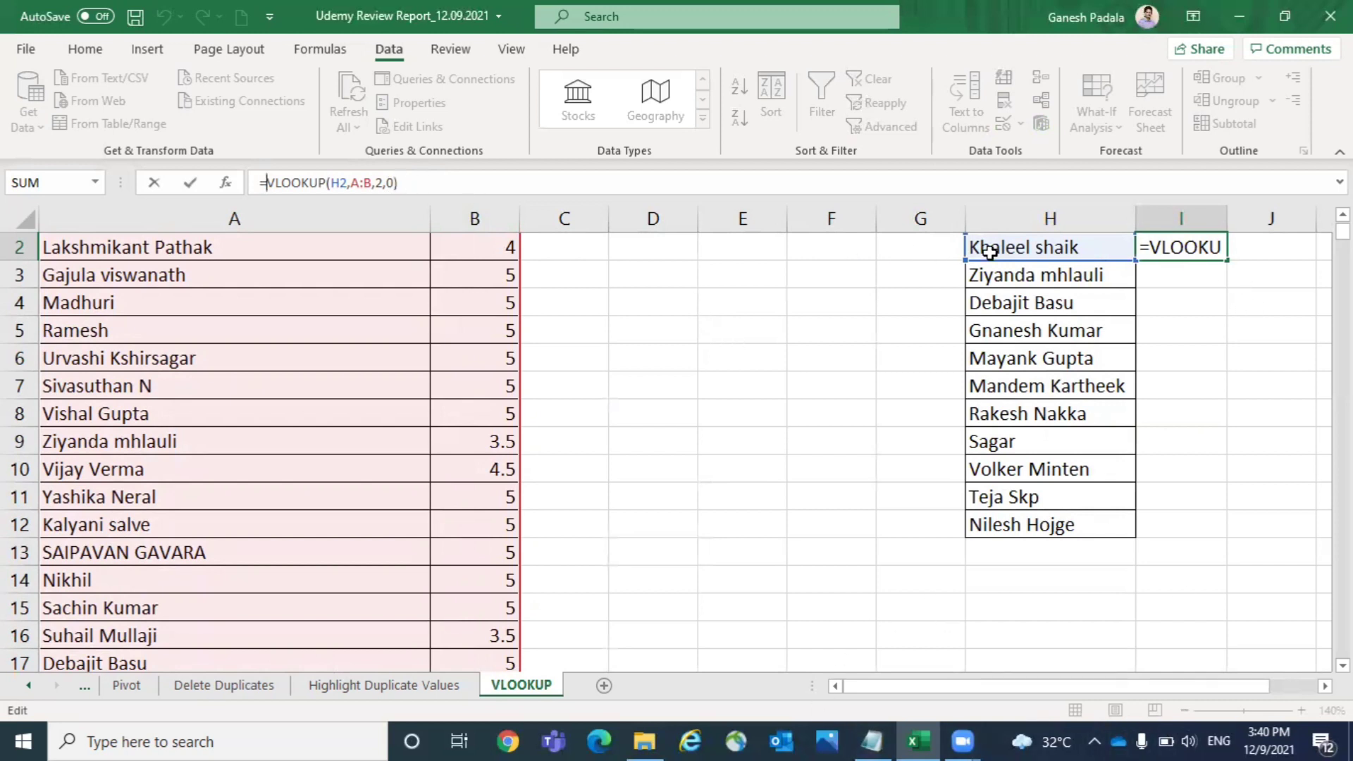
key(Return)
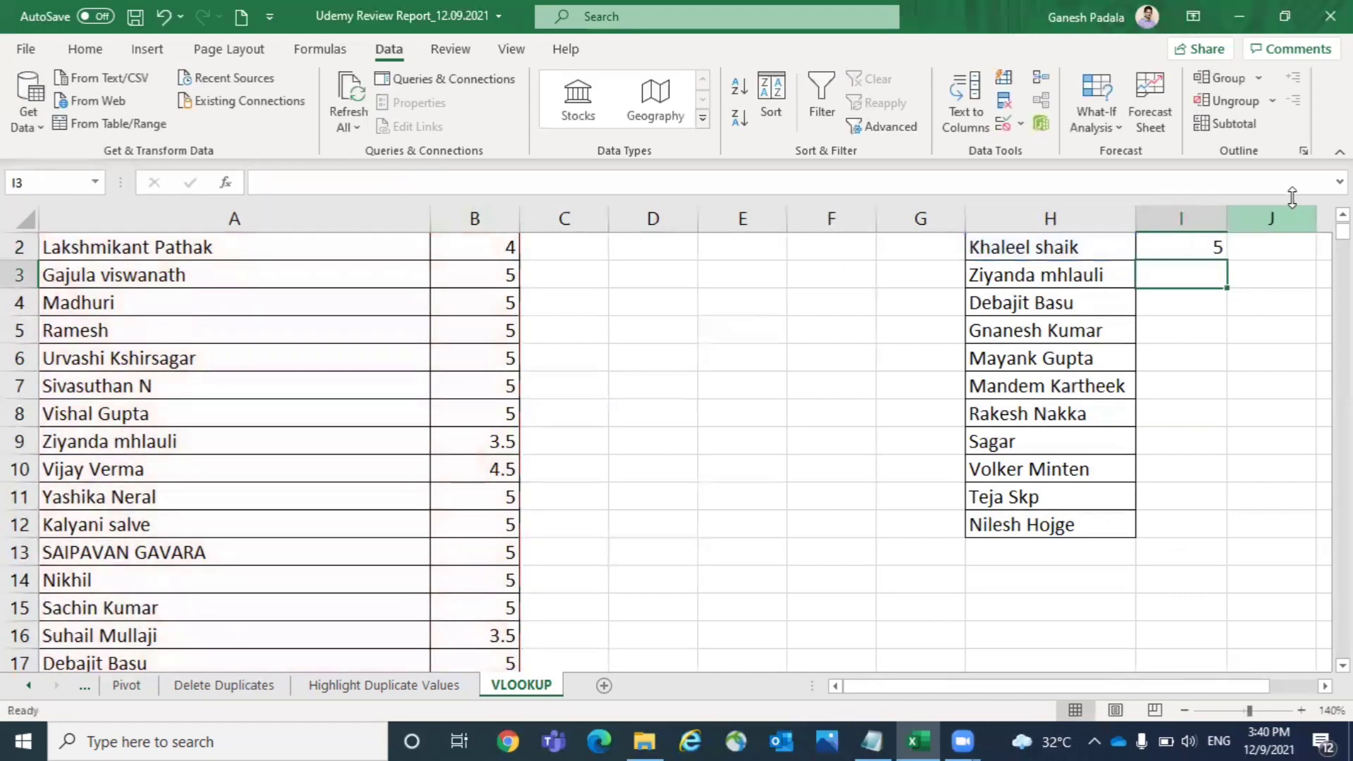
- Fill the VLOOKUP formula from I2 down to I12 for all the listed students
click(1185, 711)
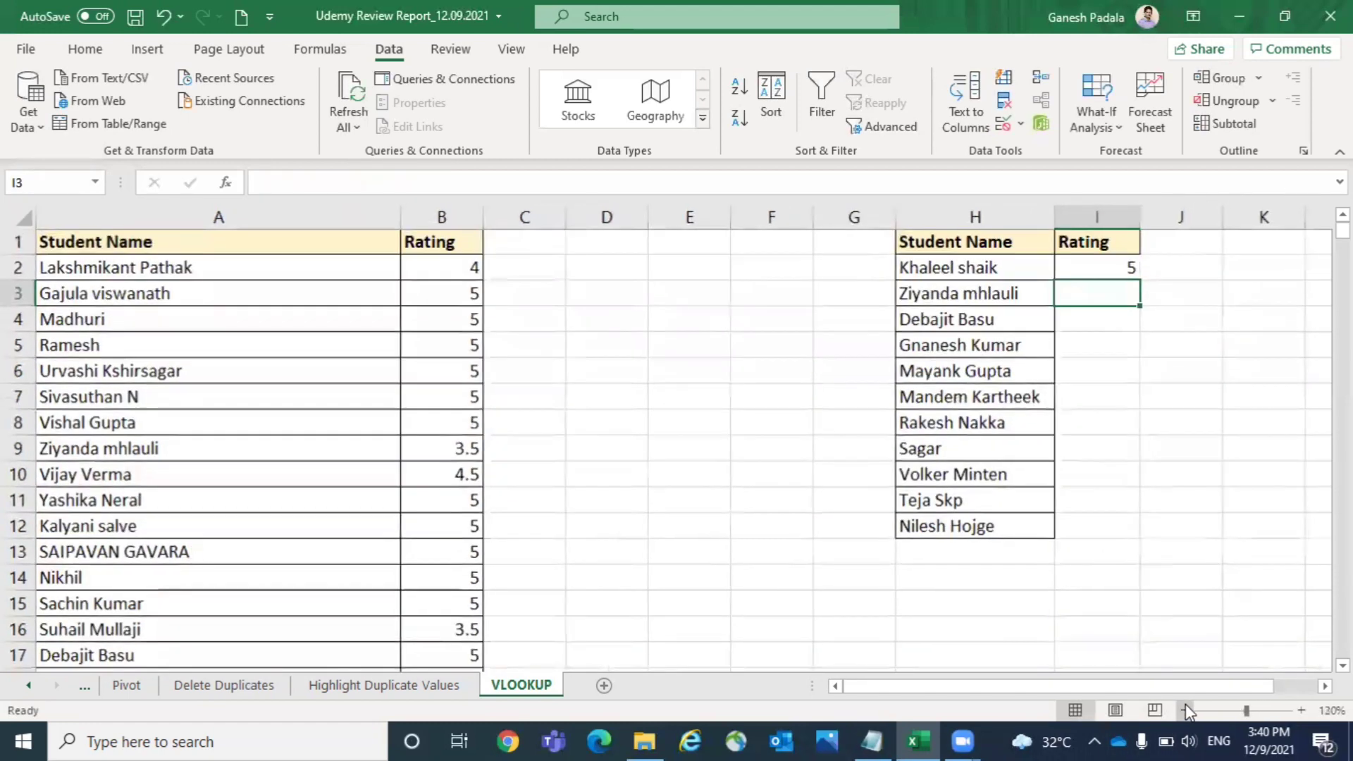
click(1185, 710)
click(1185, 711)
click(911, 258)
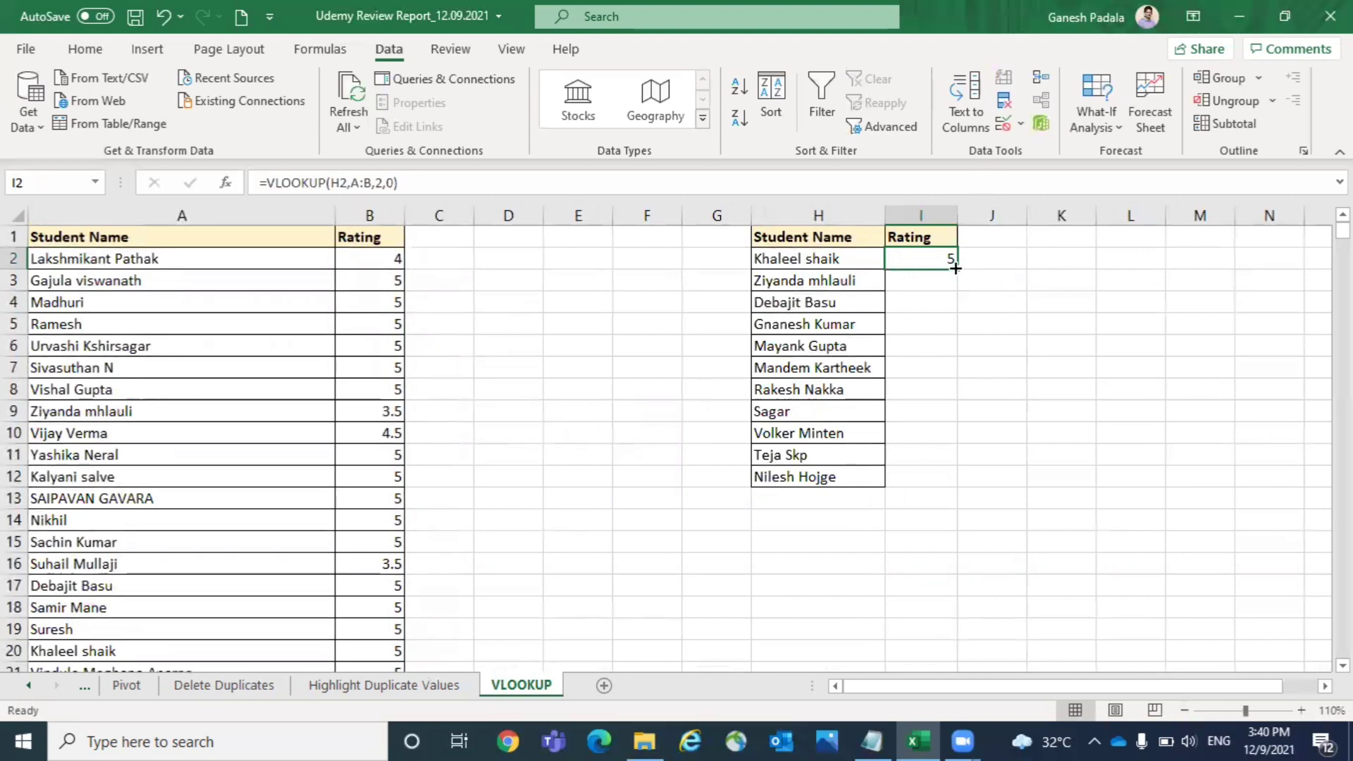
drag(956, 270, 938, 492)
- Review the filled rating formulas in column I and compare the student names in columns A and H
click(934, 363)
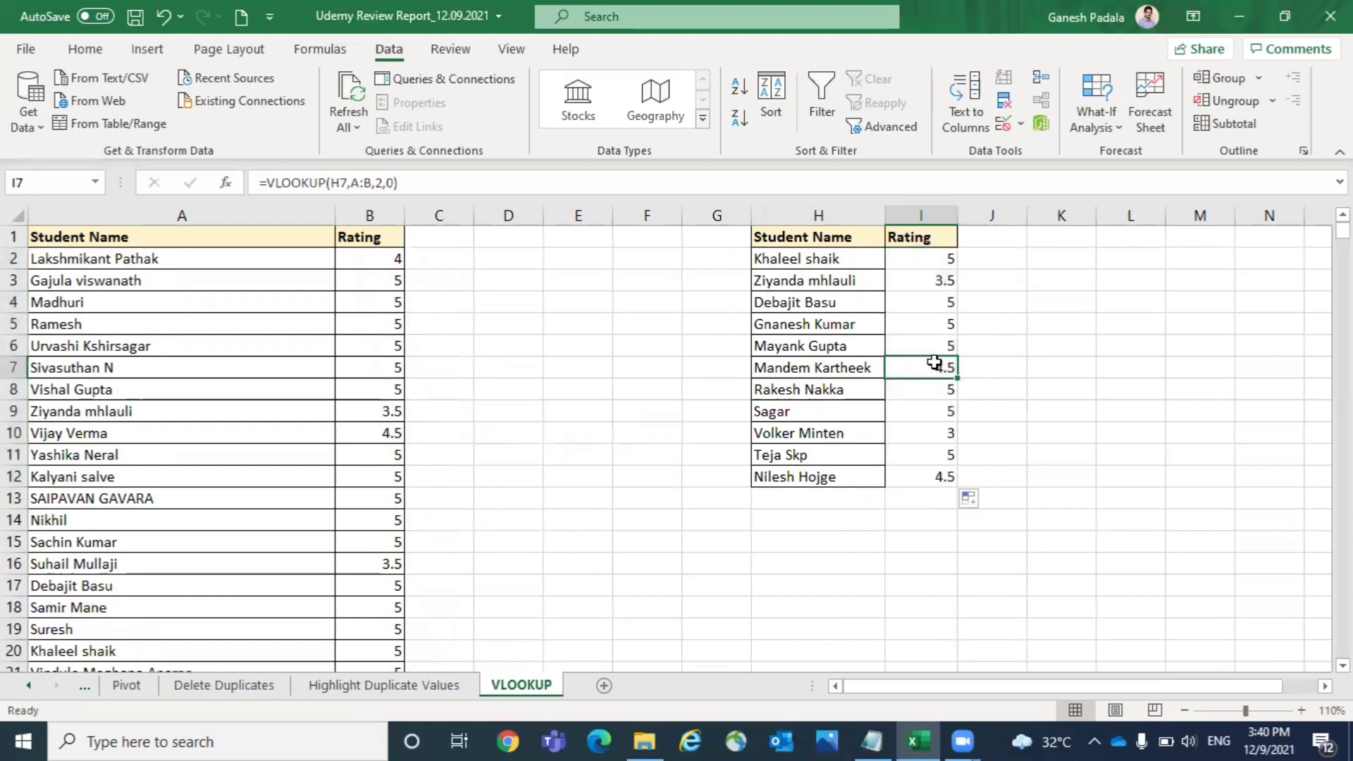
click(951, 431)
click(960, 460)
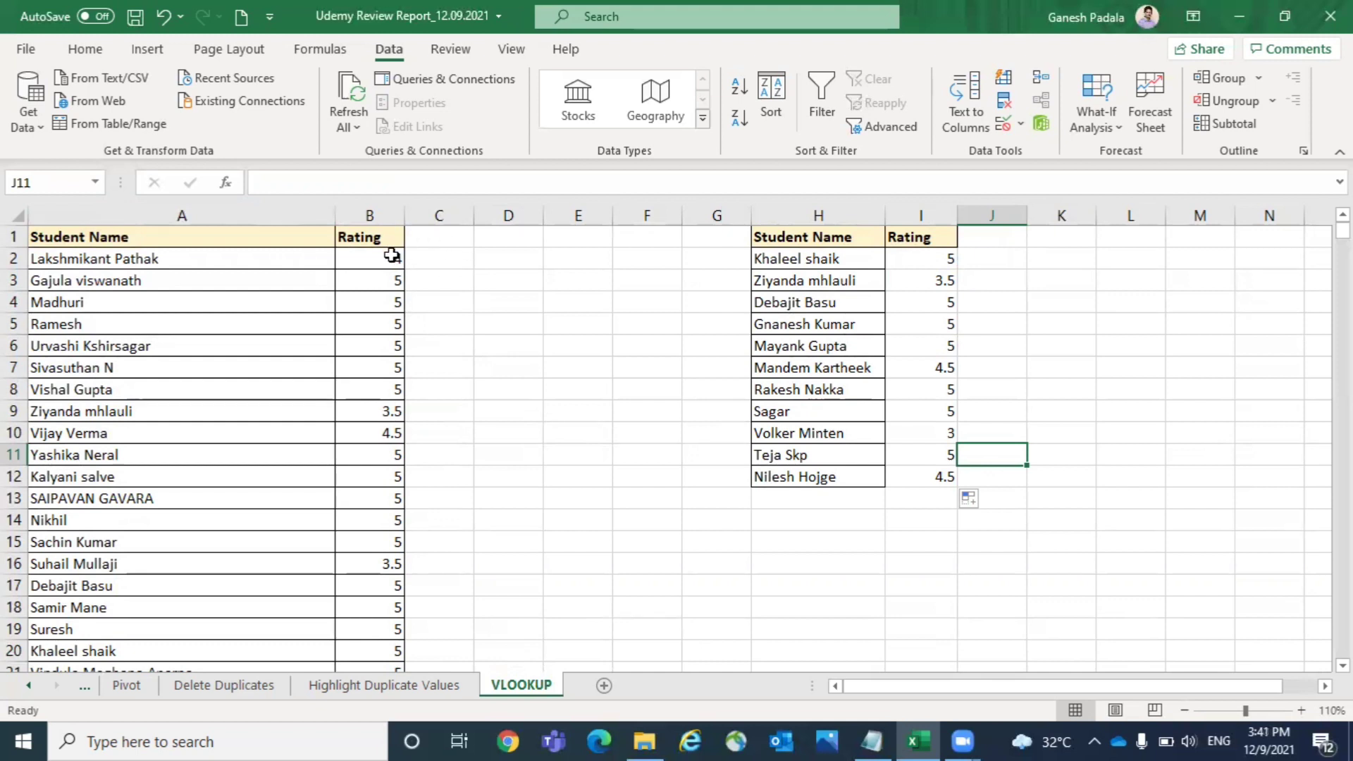
click(144, 261)
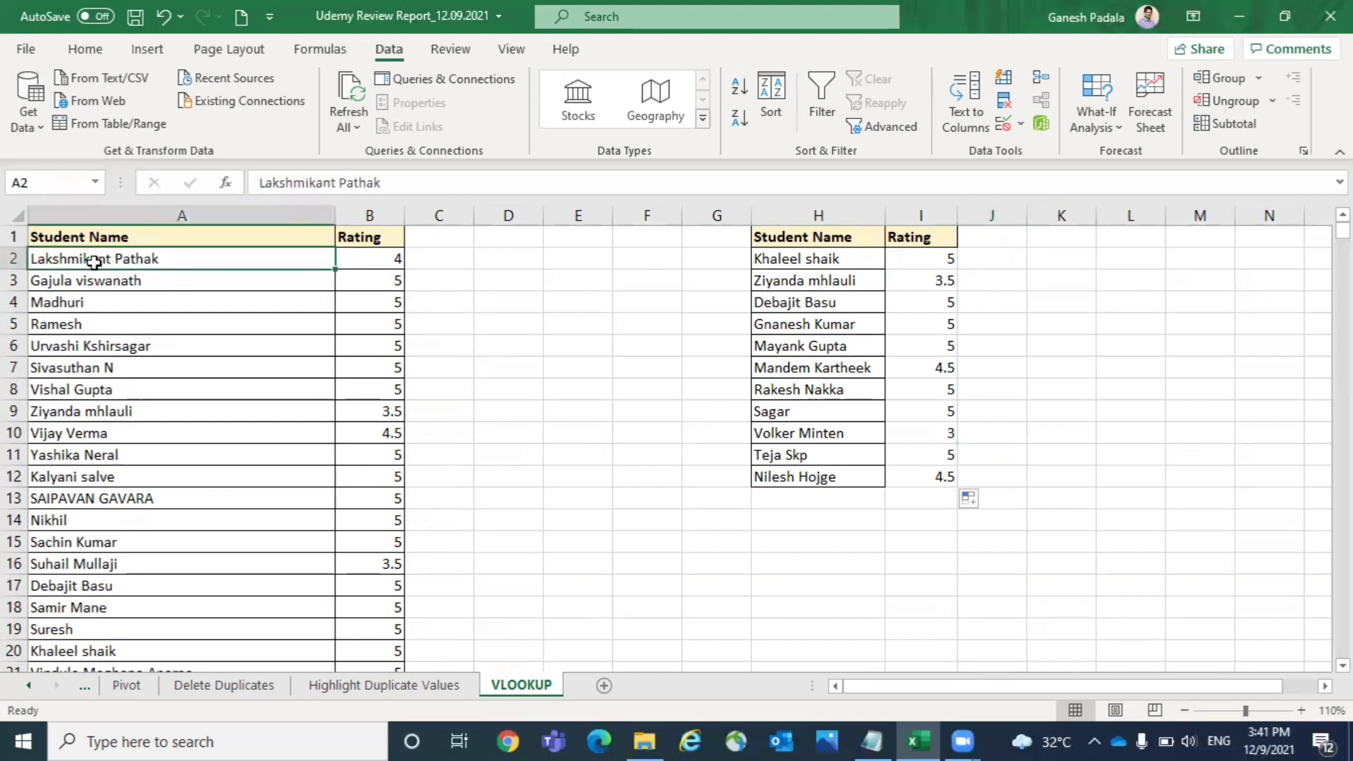
click(835, 257)
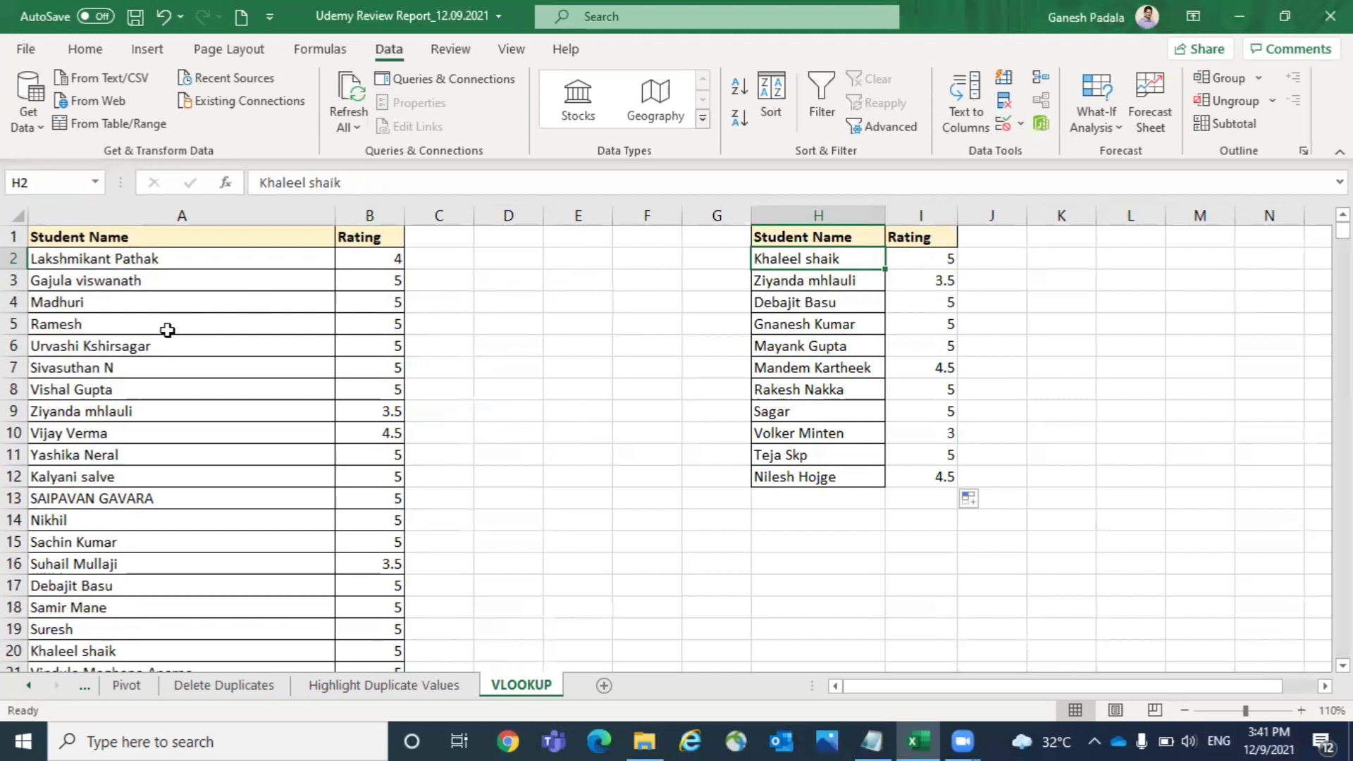
click(115, 299)
click(137, 257)
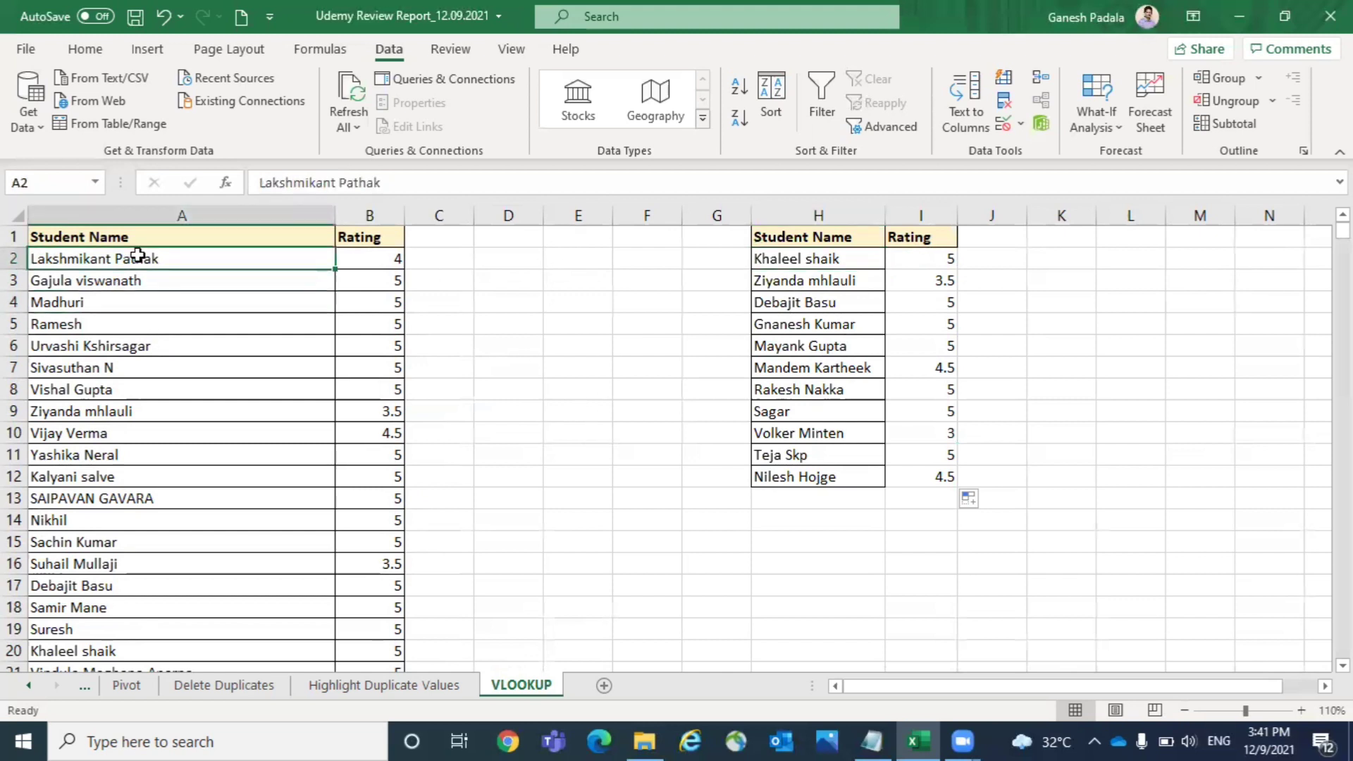